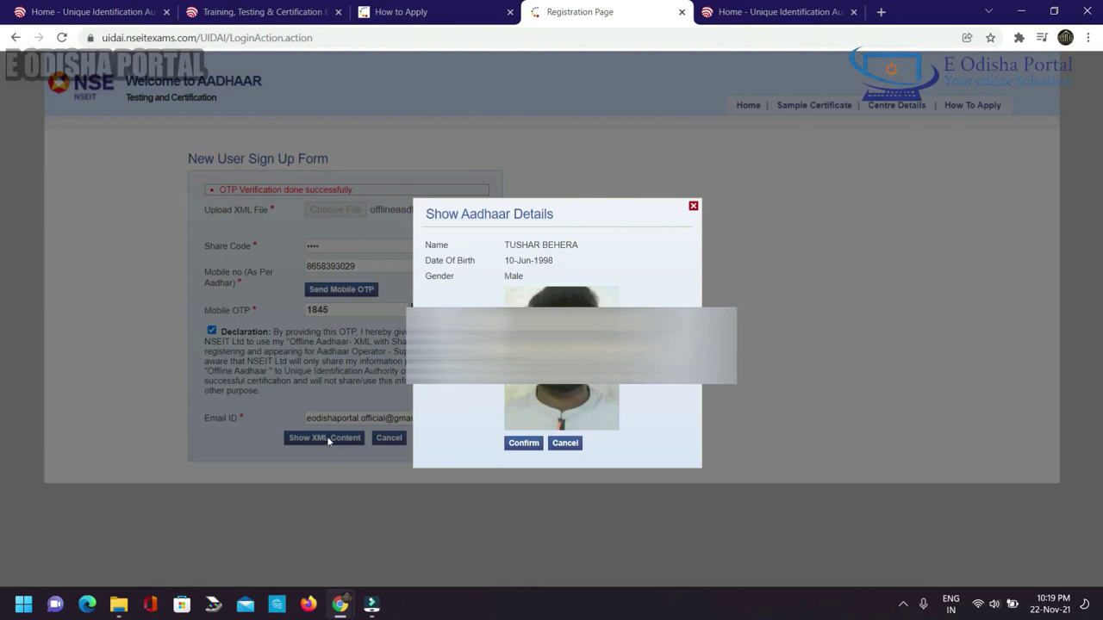
Confirm the Aadhaar details and select the issued User ID on the Registration Confirmation page.
click(524, 444)
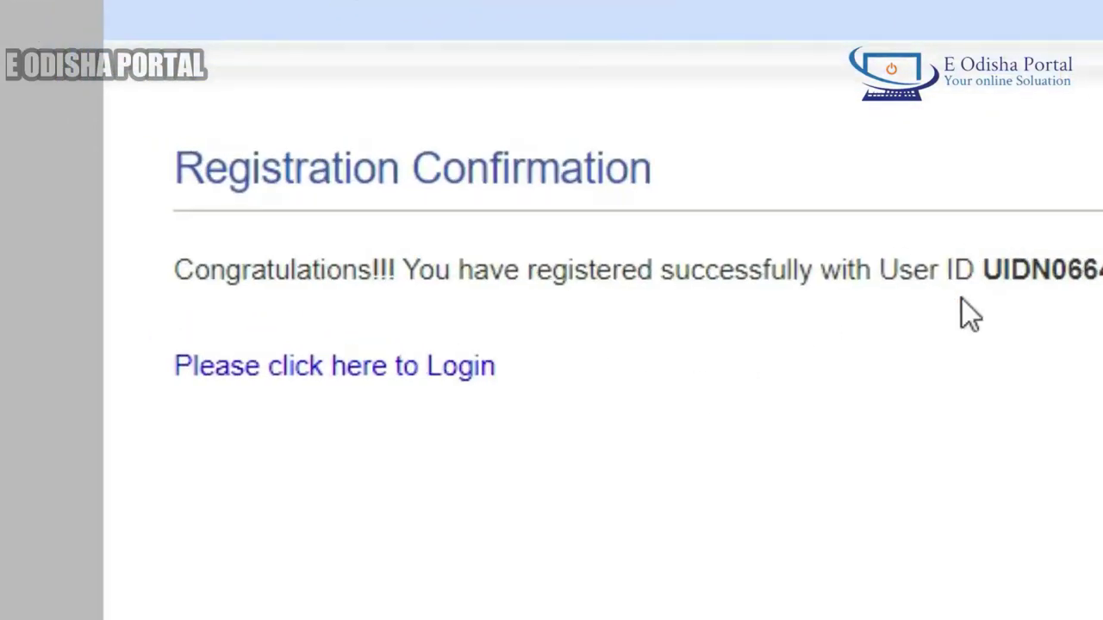
double_click(1014, 270)
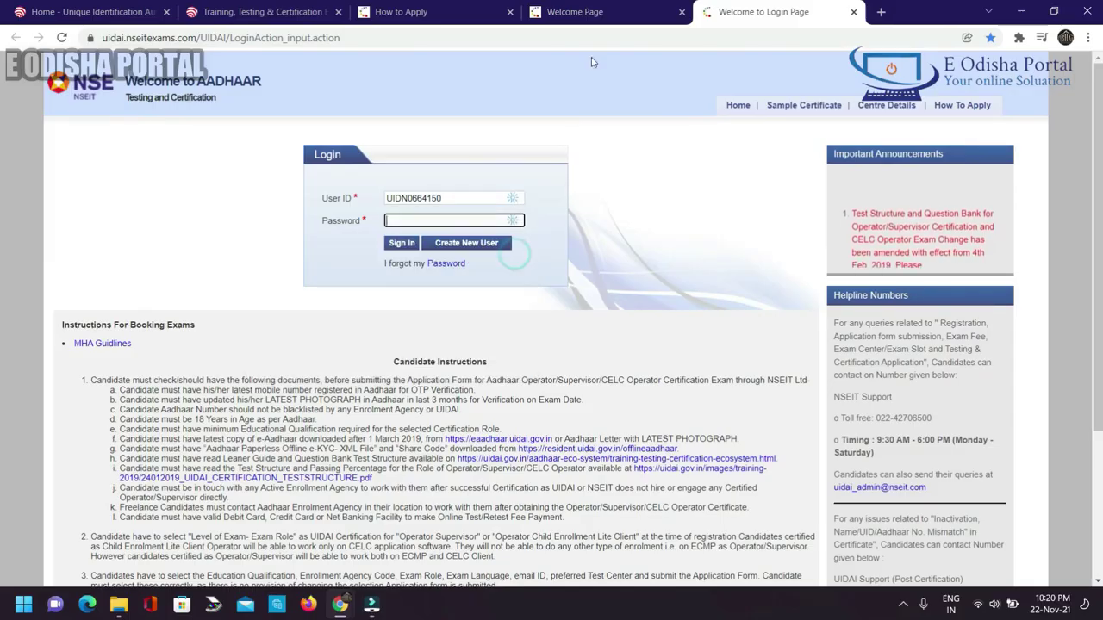
click(629, 10)
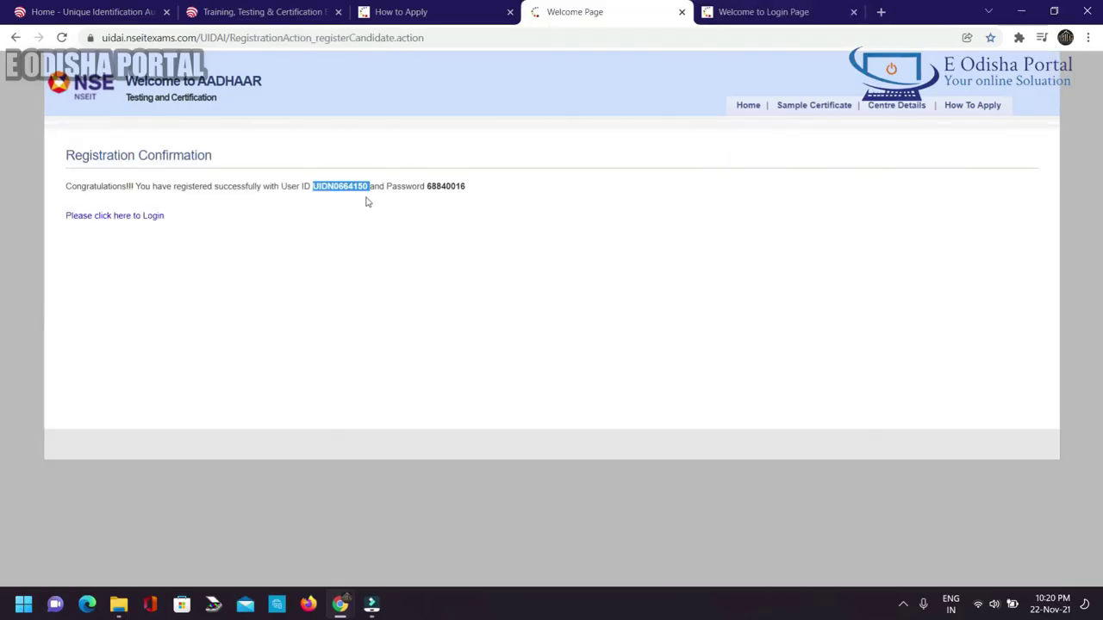
Copy the issued password, paste it into the login Password field, and sign in.
double_click(446, 186)
right_click(448, 186)
click(485, 193)
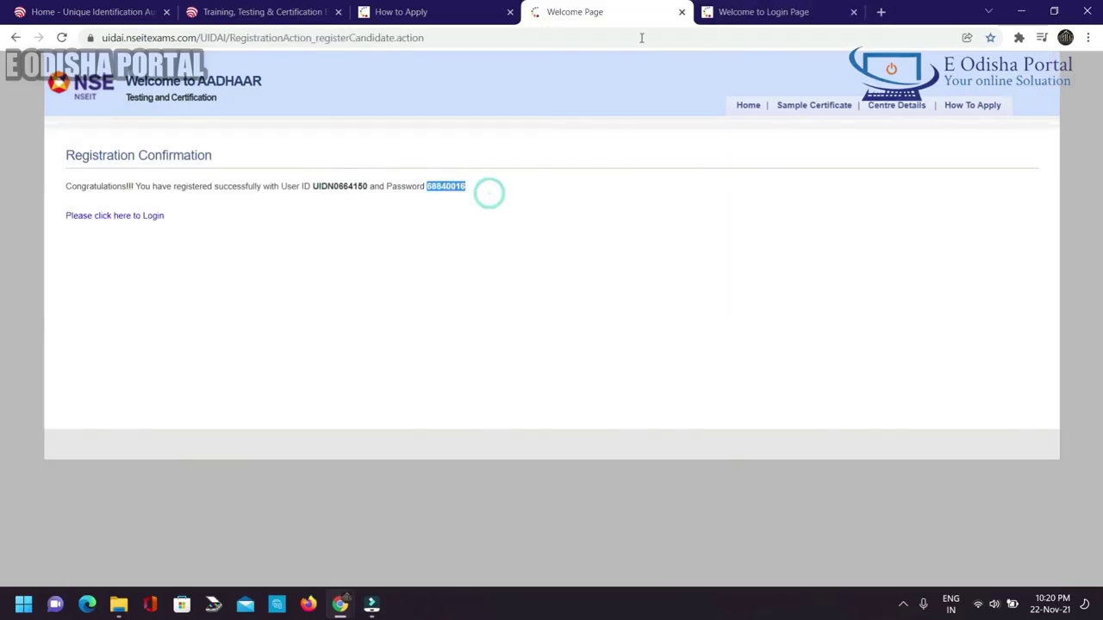
click(747, 12)
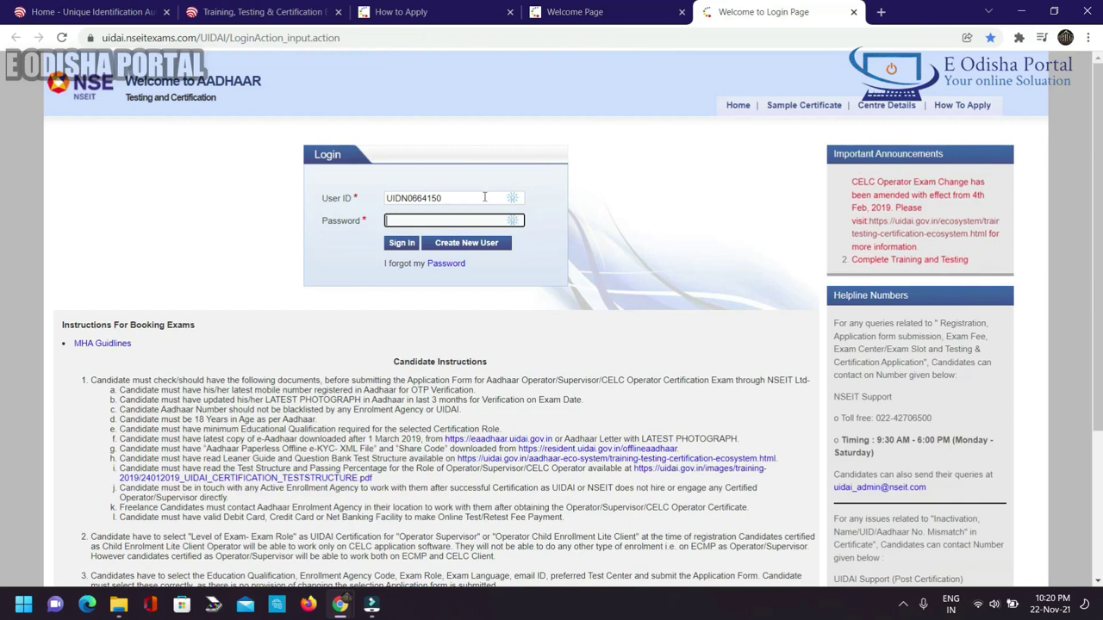
right_click(423, 222)
click(457, 354)
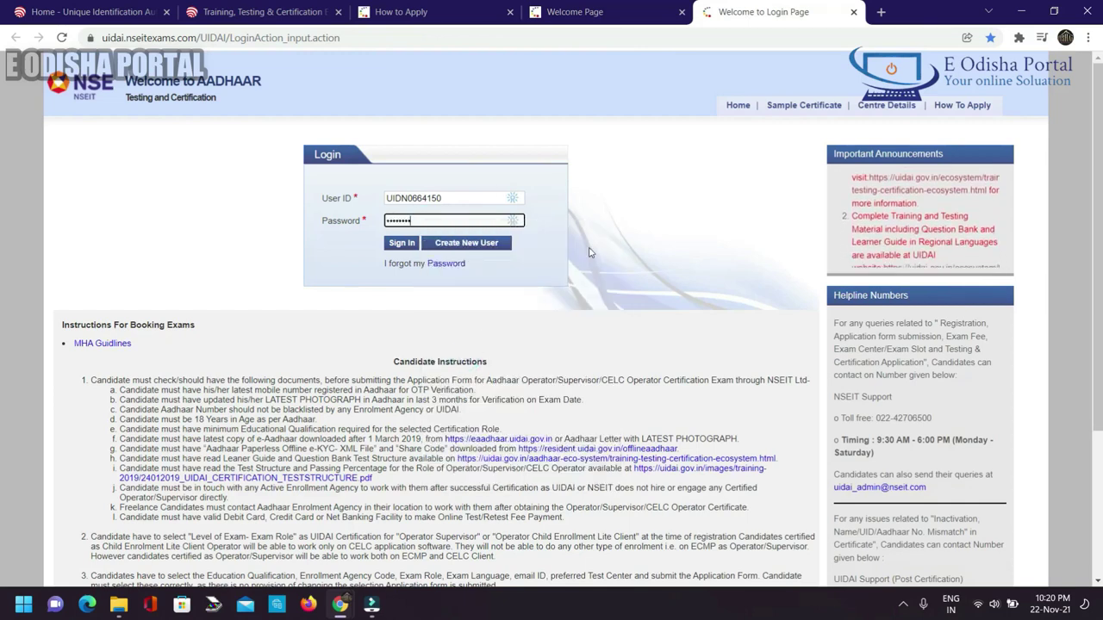
click(400, 243)
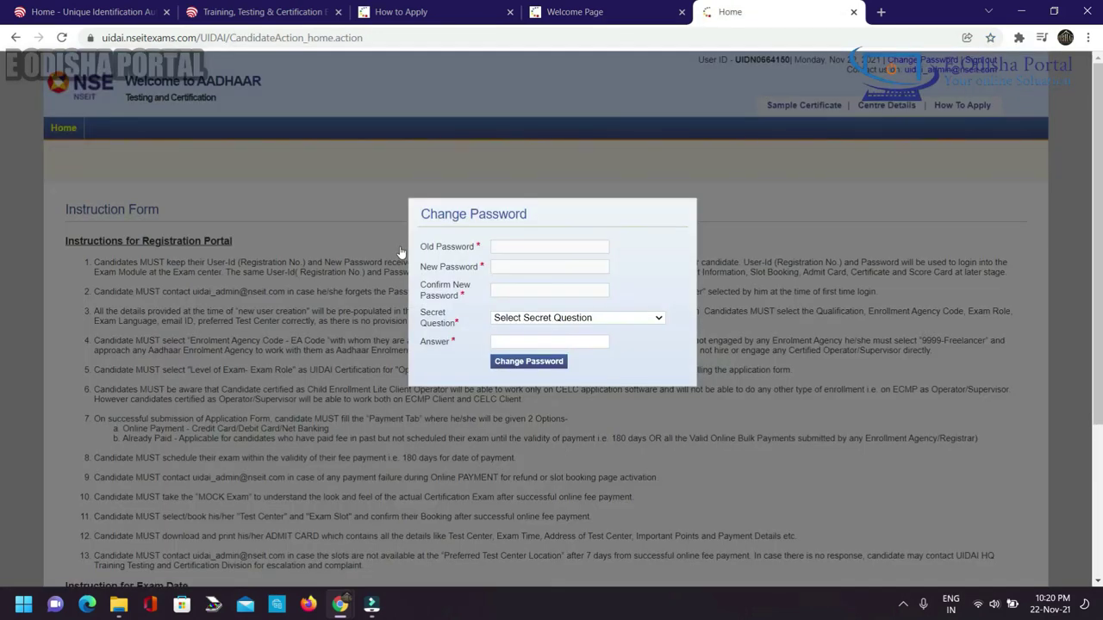
Paste the issued password as the old password and enter the new password.
click(506, 252)
right_click(505, 253)
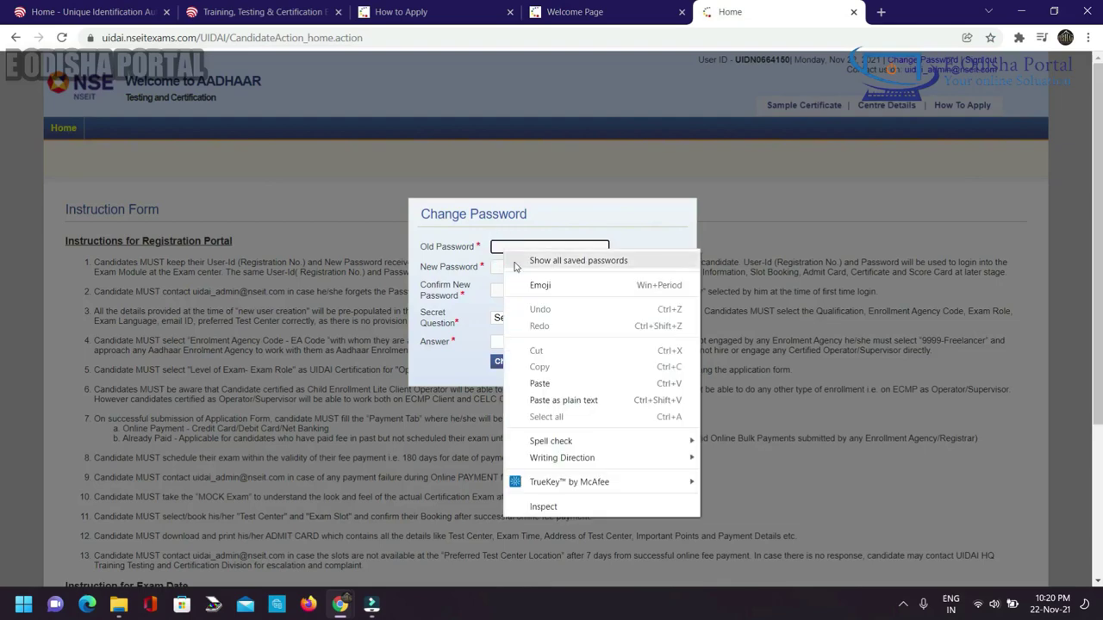
click(539, 383)
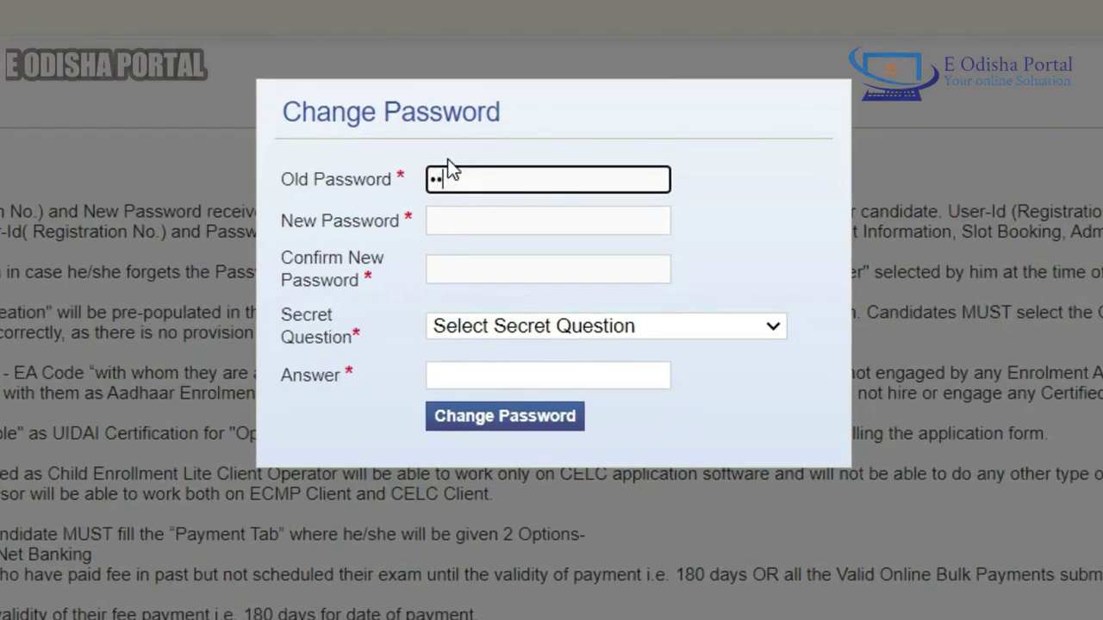
click(468, 222)
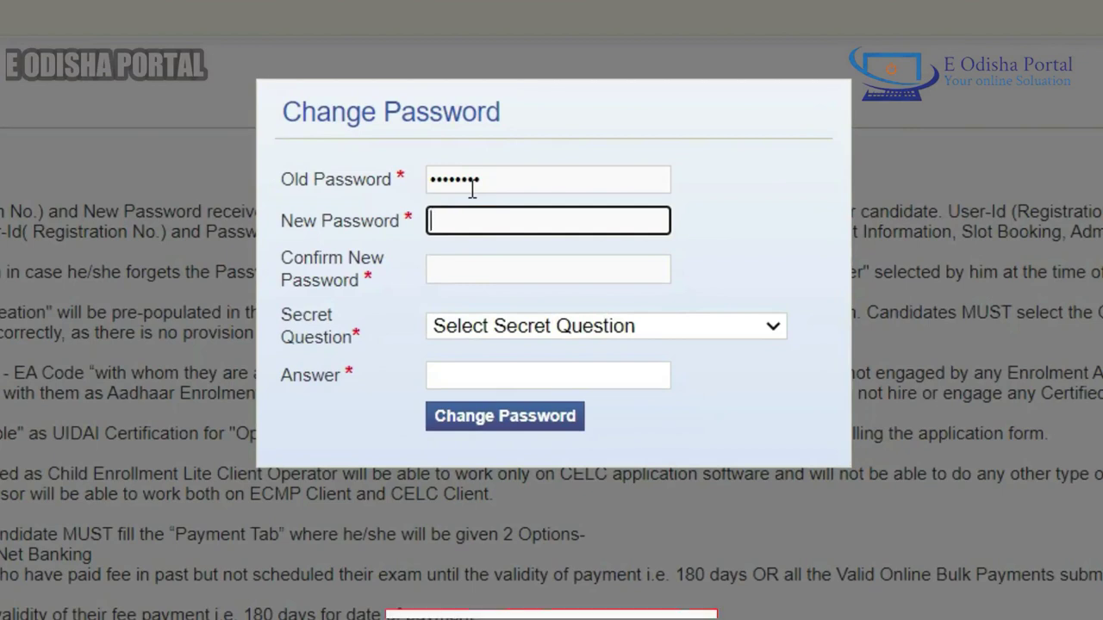
text(***********)
click(507, 261)
text(***********)
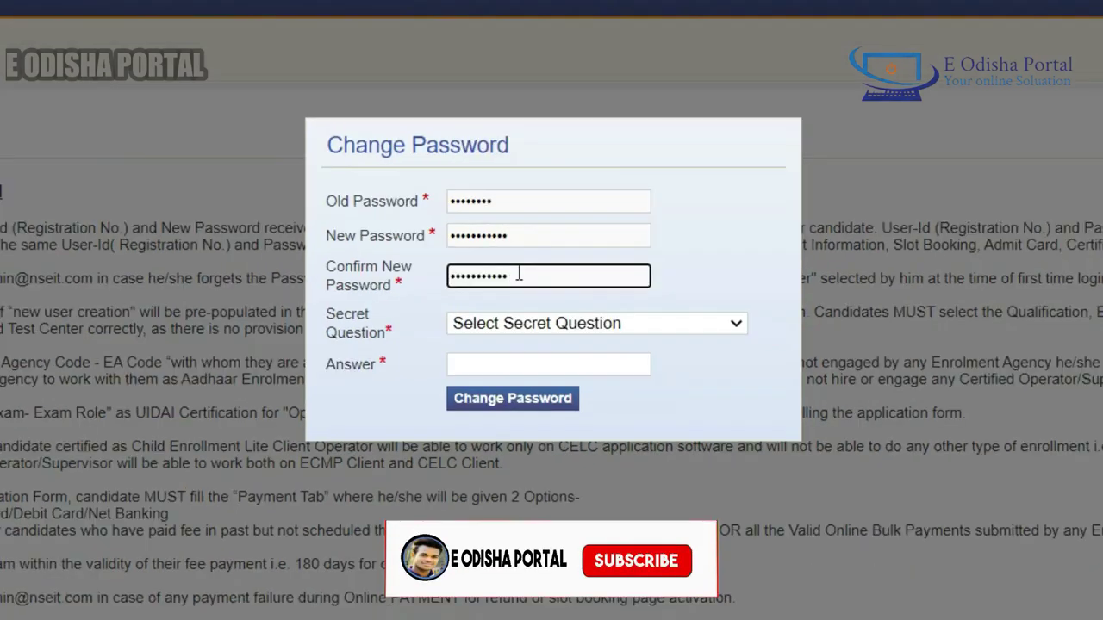
click(554, 321)
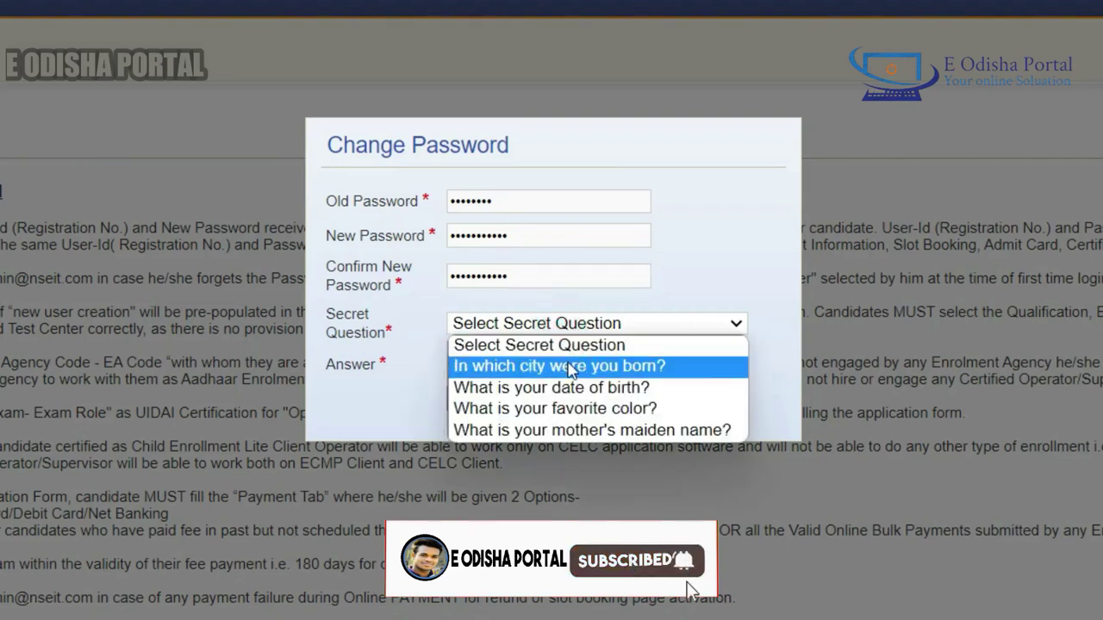
click(622, 387)
click(534, 363)
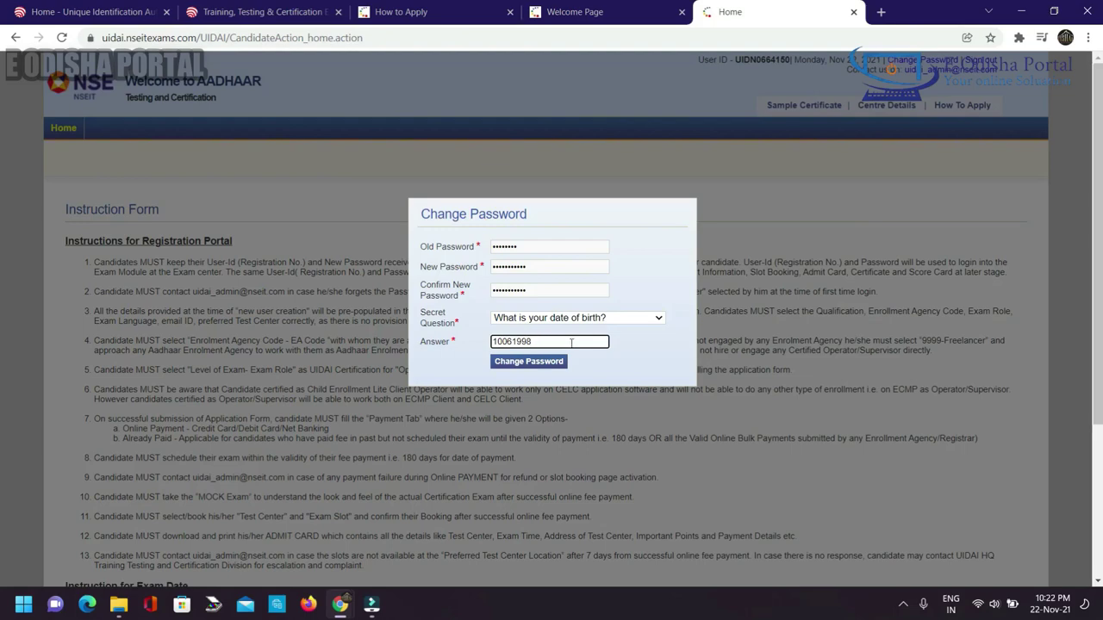
click(510, 362)
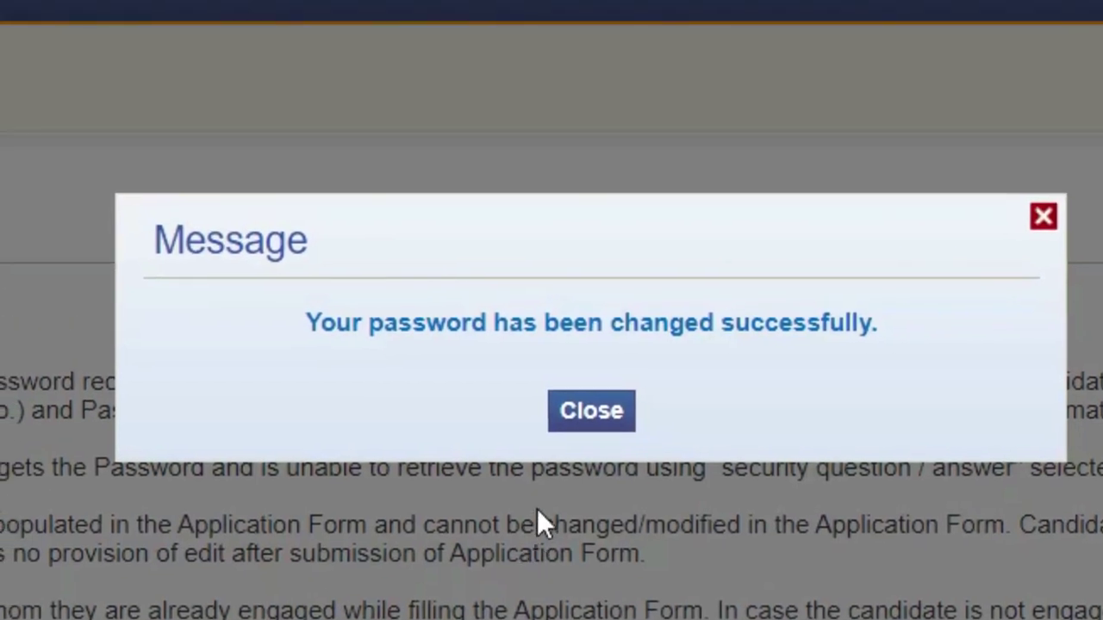
click(591, 411)
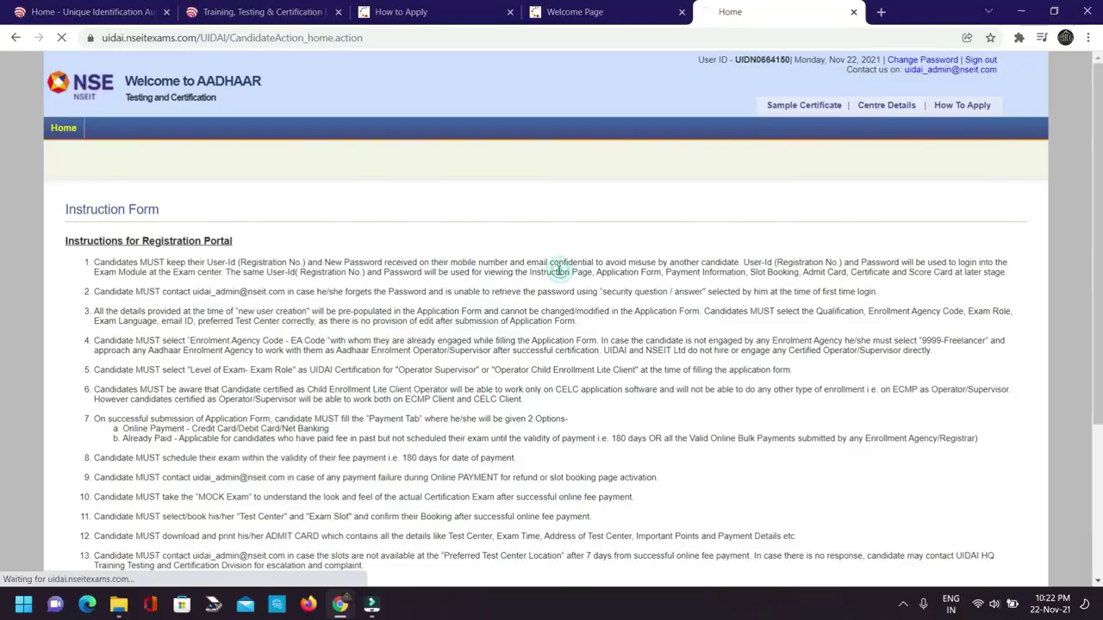
Agree to the registration instructions and continue to the Application Form.
scroll(402, 261, down, 1)
scroll(401, 261, down, 3)
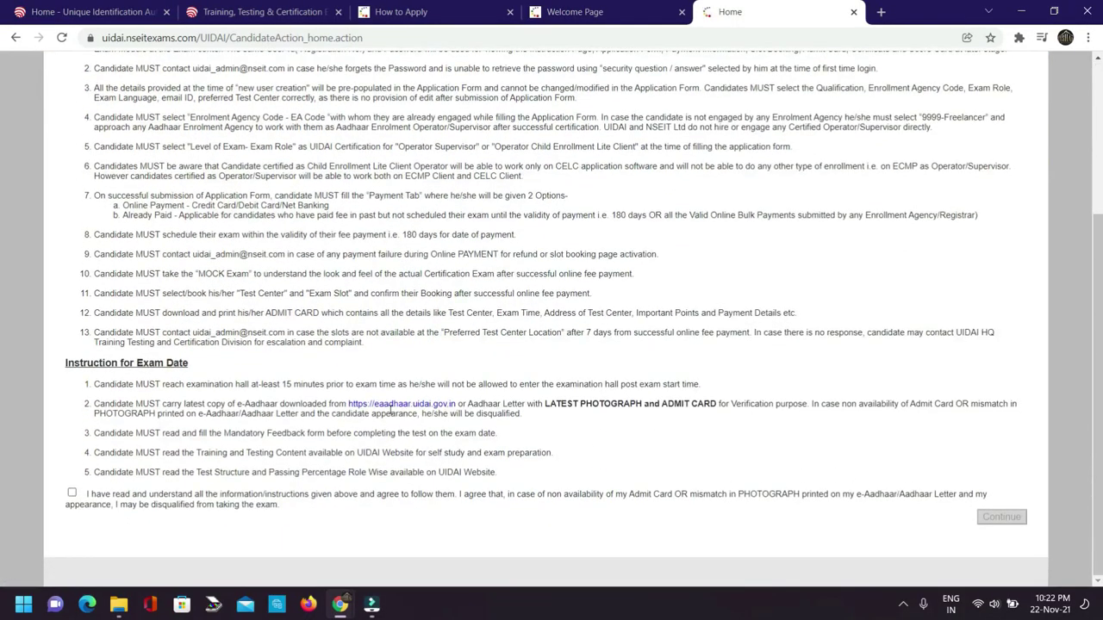
click(73, 495)
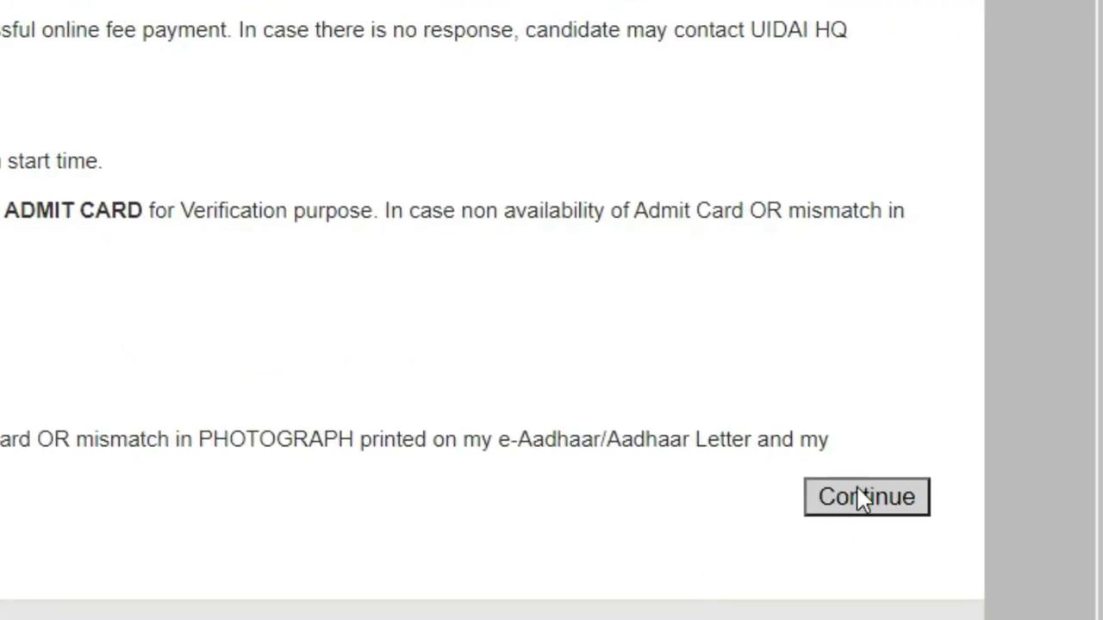
click(862, 498)
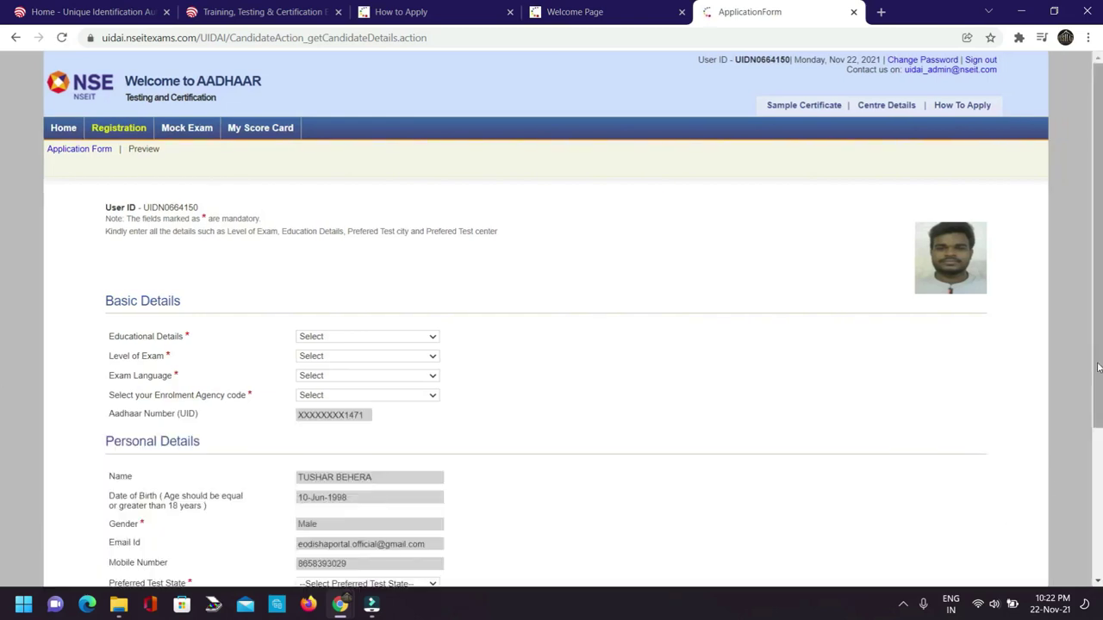
scroll(1100, 288, down, 2)
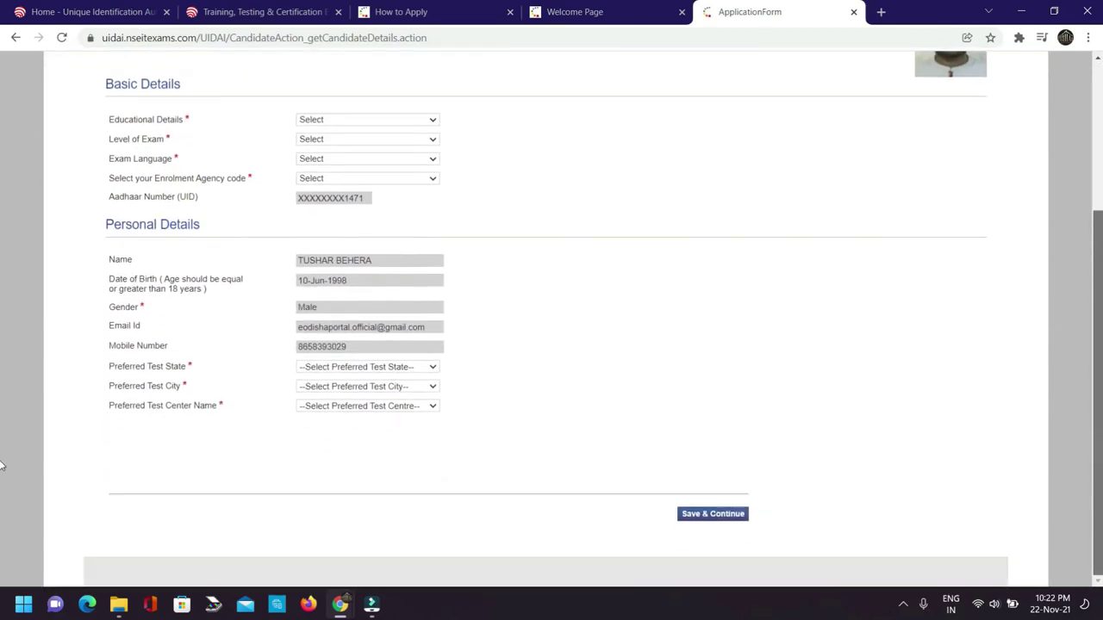
scroll(1087, 280, up, 2)
scroll(1087, 280, up, 1)
Set Educational Details to Graduate and Level of Exam to Operator - Supervisor certification.
click(336, 338)
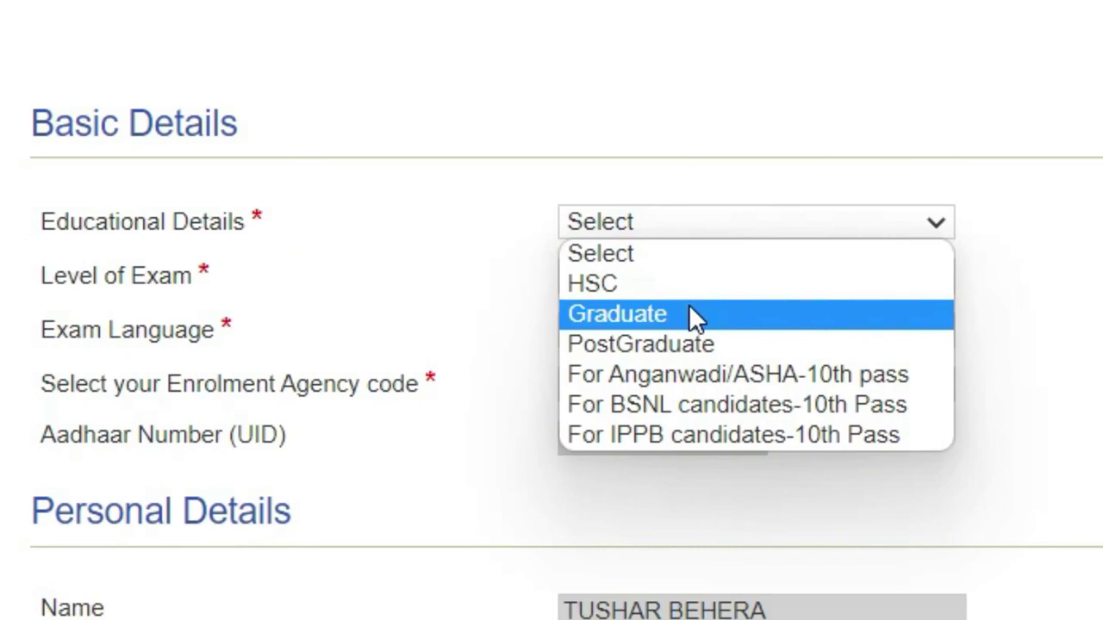
click(617, 314)
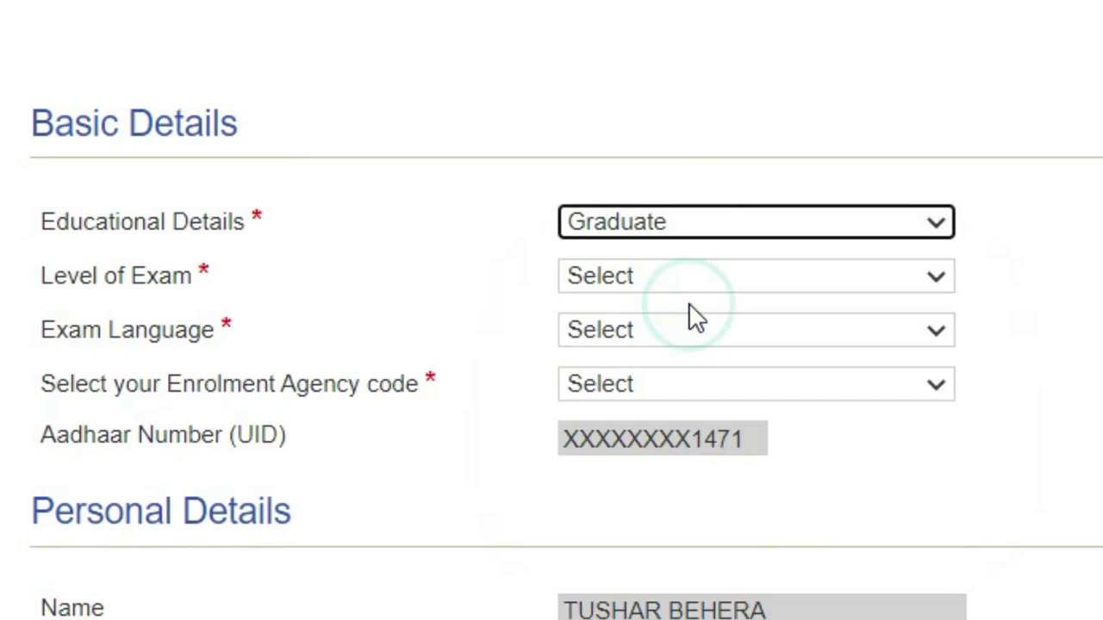
click(670, 283)
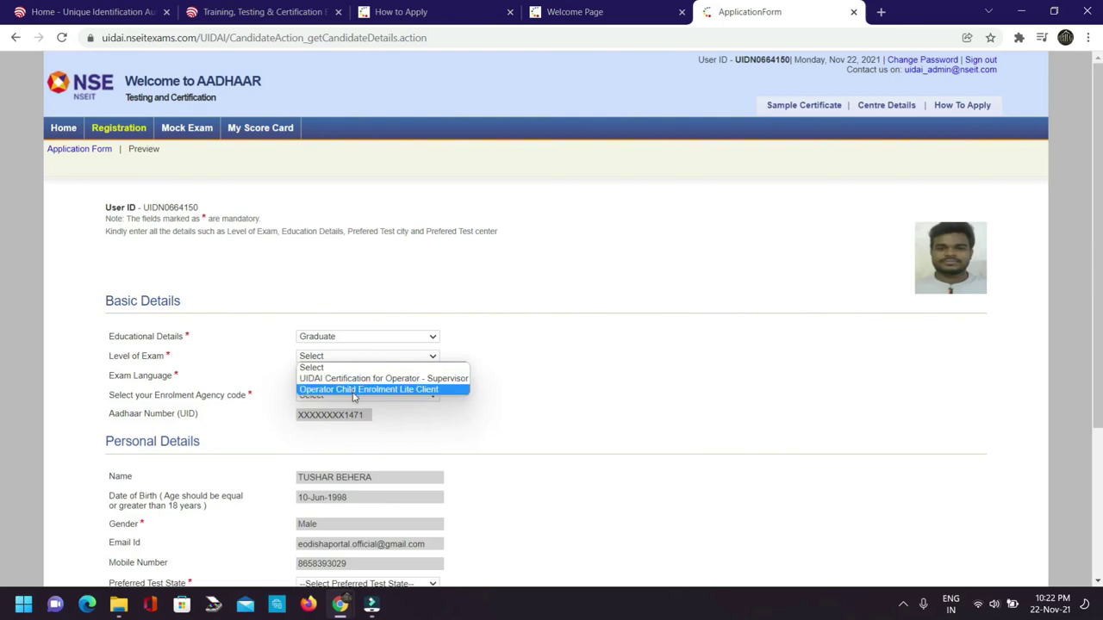
key(Up)
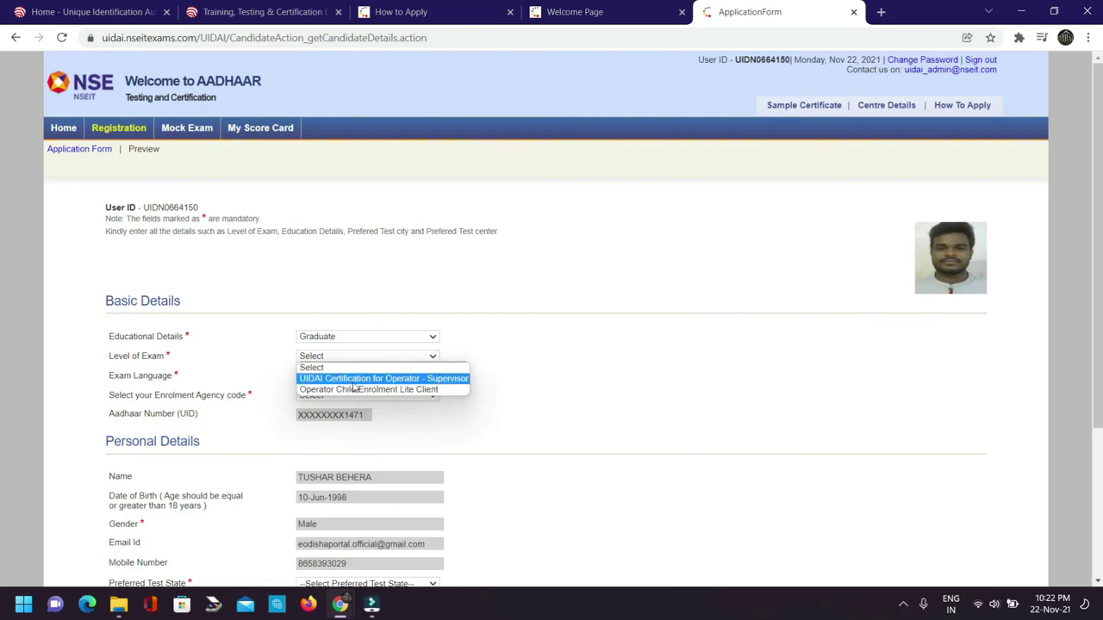
click(352, 379)
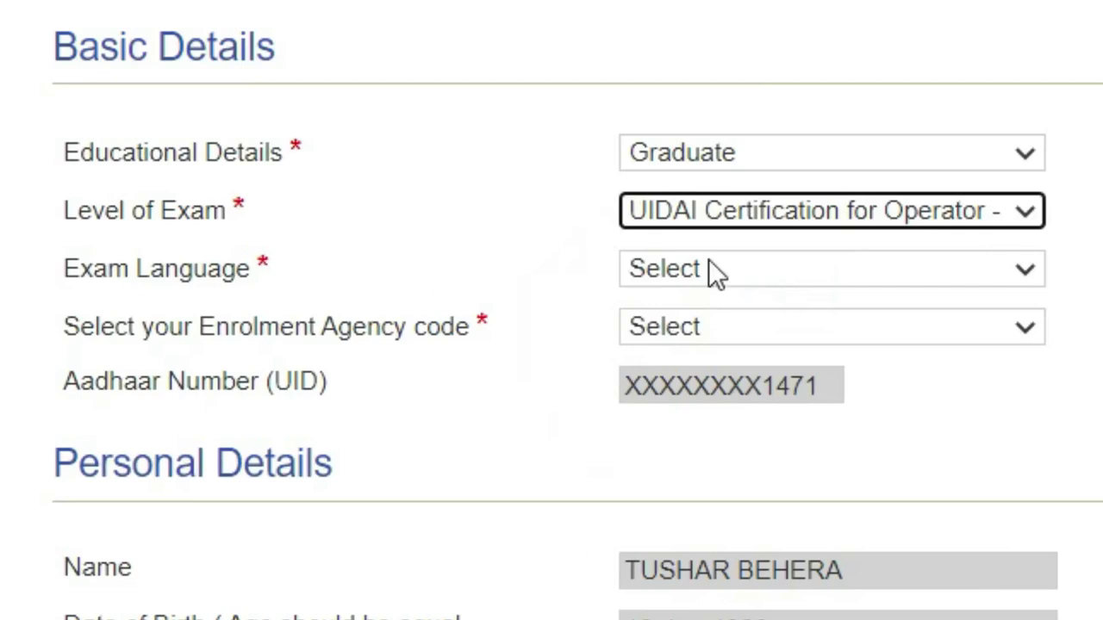
Choose Oriya as the exam language and browse the enrolment agency code list.
click(707, 264)
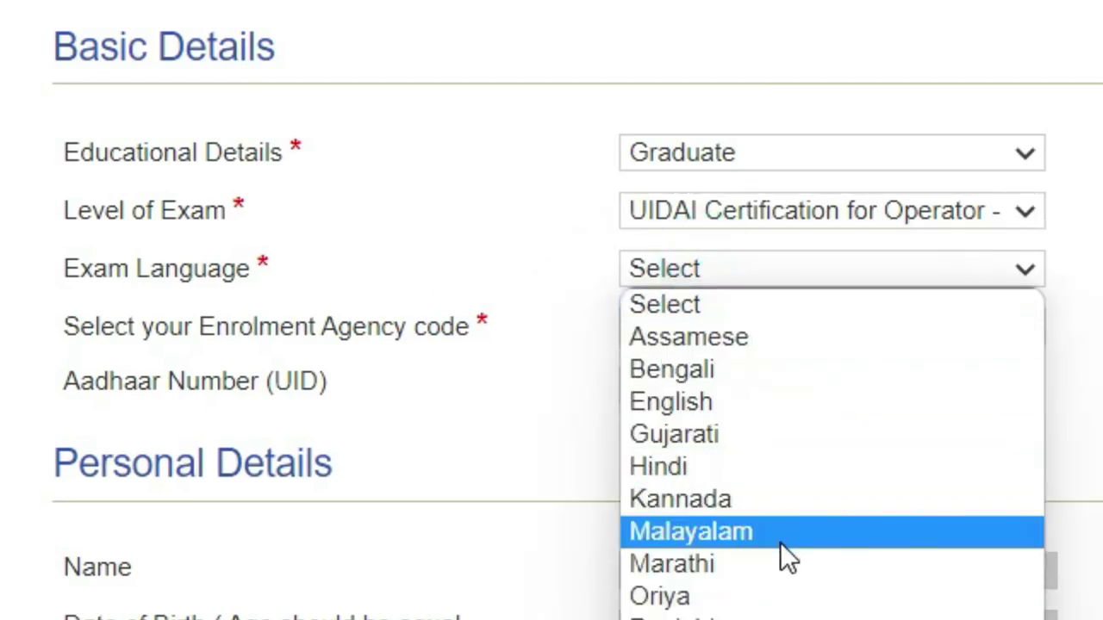
click(709, 597)
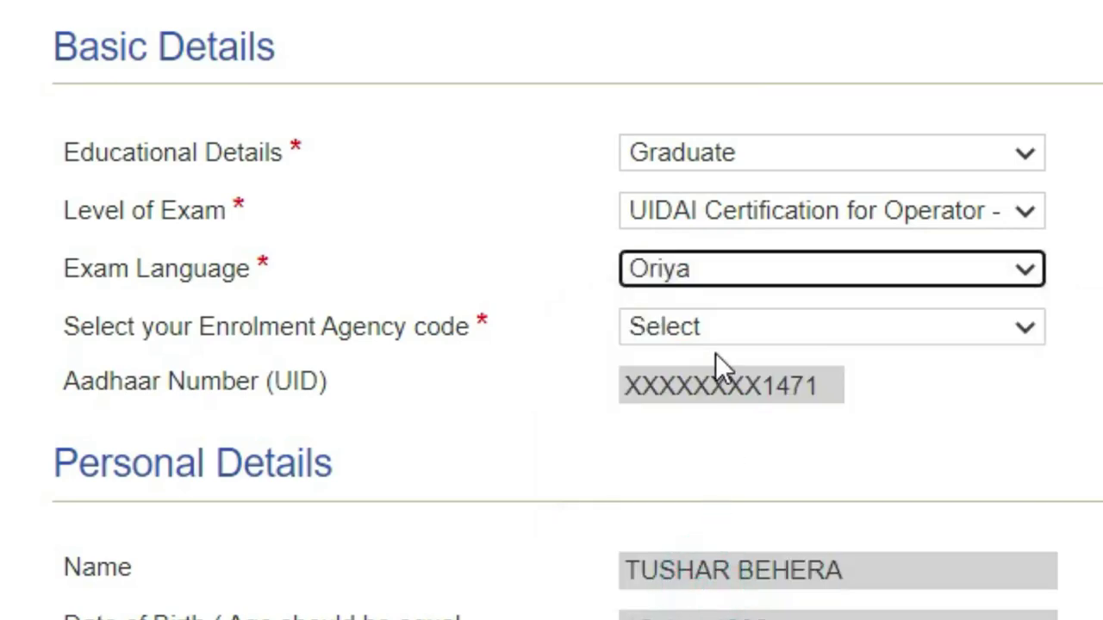
click(712, 328)
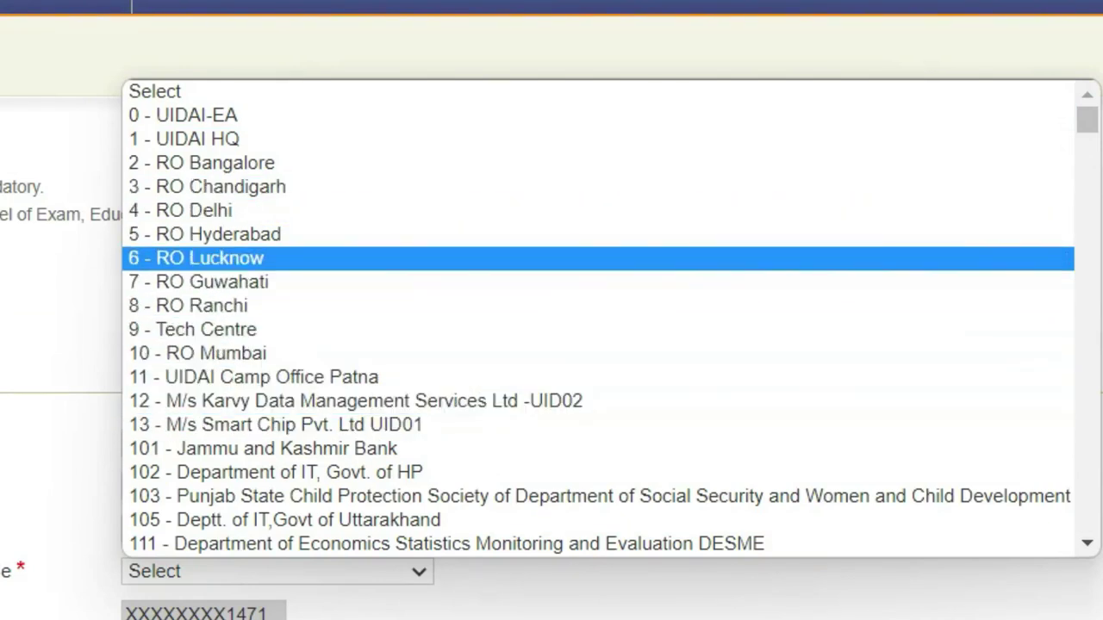
scroll(745, 357, down, 1)
scroll(737, 361, down, 5)
scroll(689, 375, up, 1)
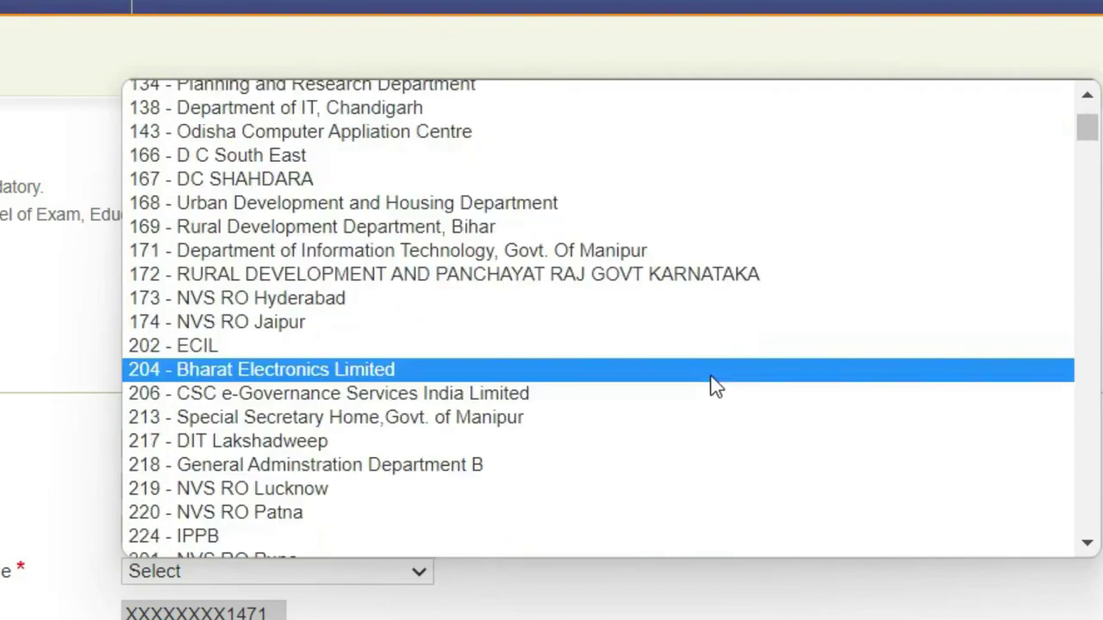
scroll(707, 336, up, 5)
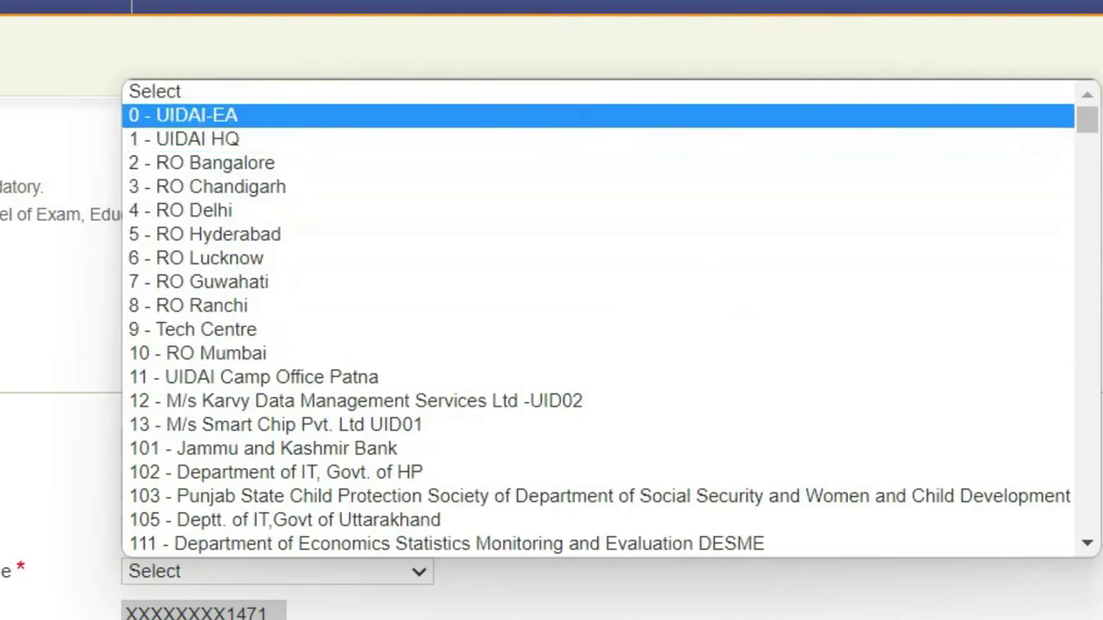
drag(1089, 136, 1088, 150)
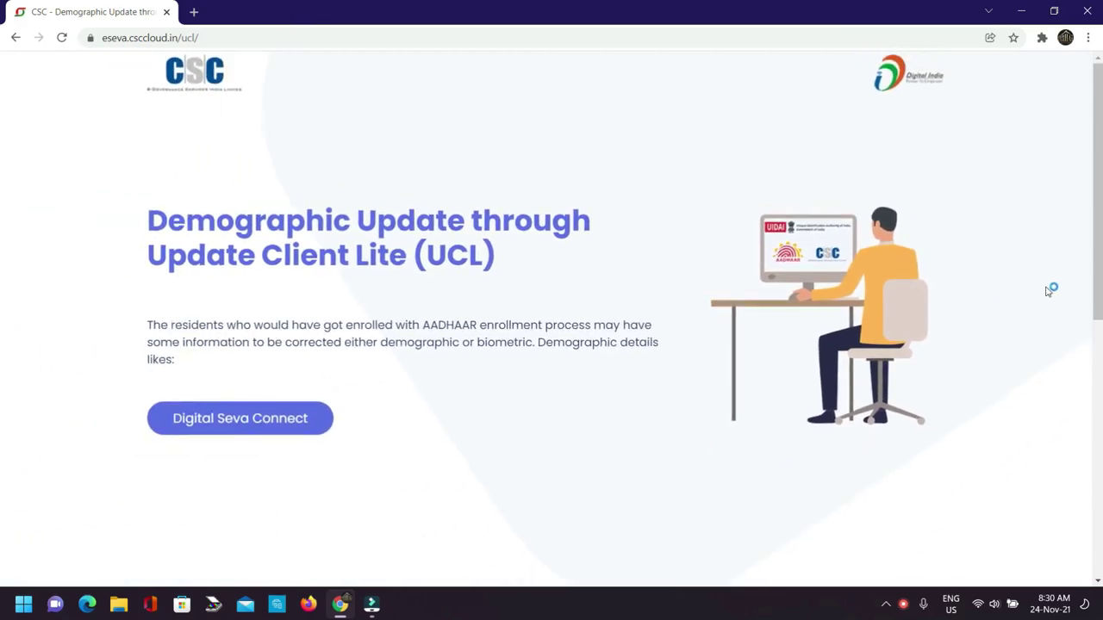
scroll(1043, 290, down, 4)
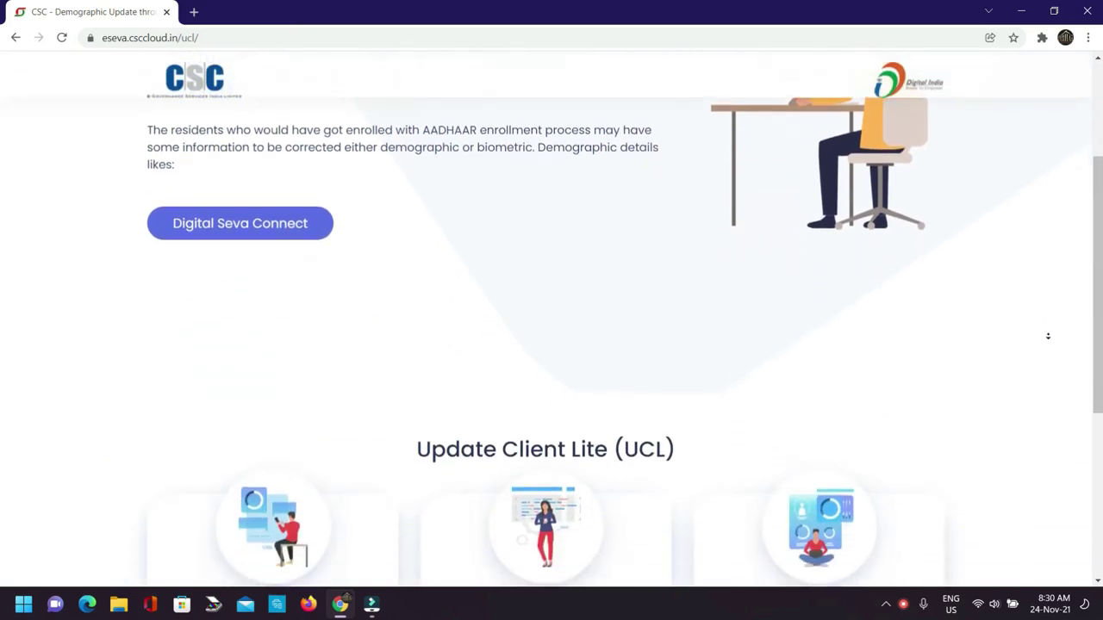
scroll(1048, 360, down, 3)
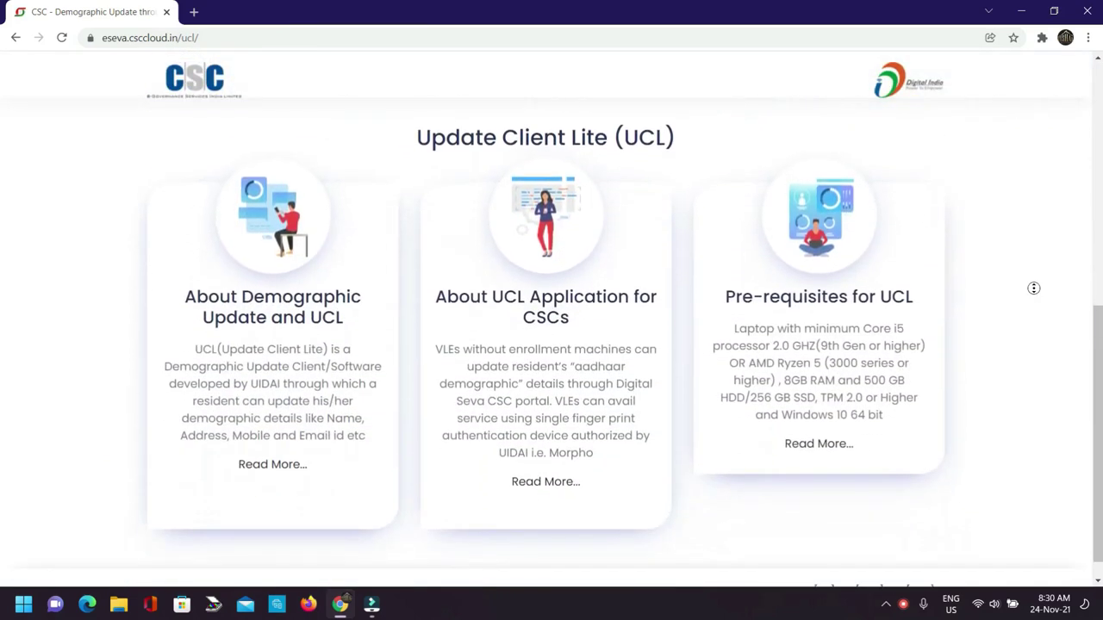
scroll(1032, 389, down, 1)
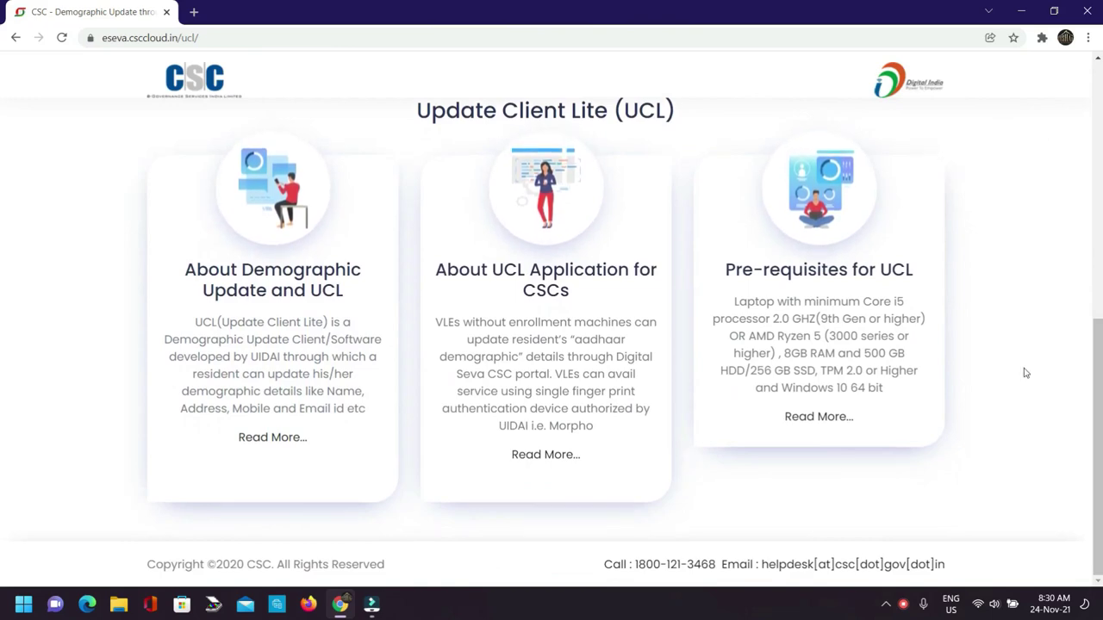
scroll(1025, 374, up, 4)
scroll(1025, 374, up, 2)
drag(144, 295, 520, 340)
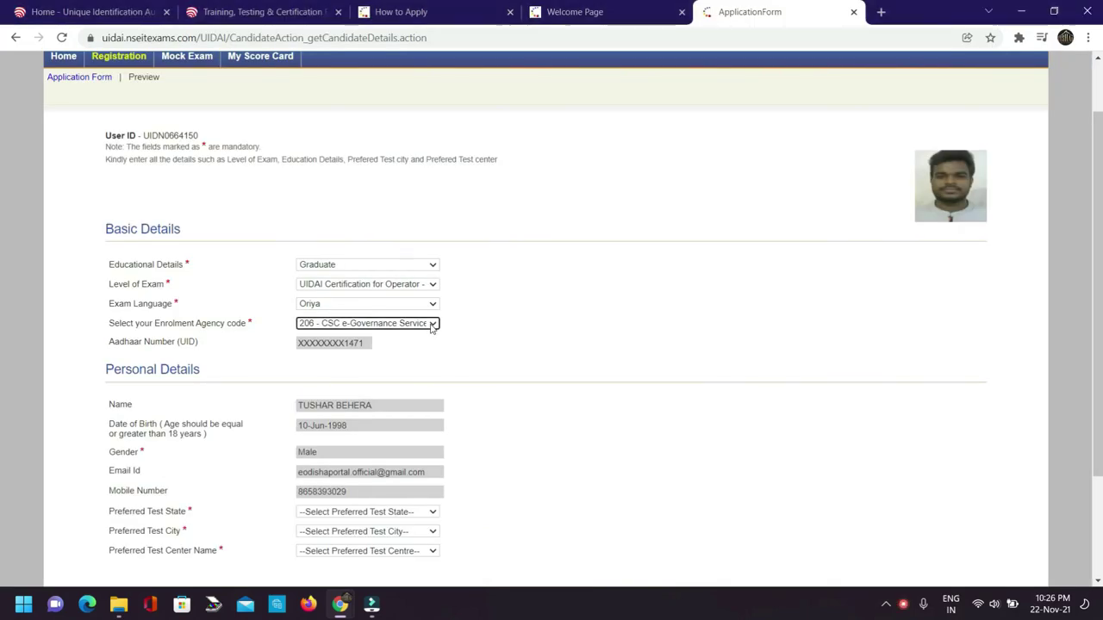
Set the enrolment agency to code 206, CSC e-Governance Services India Limited.
click(431, 323)
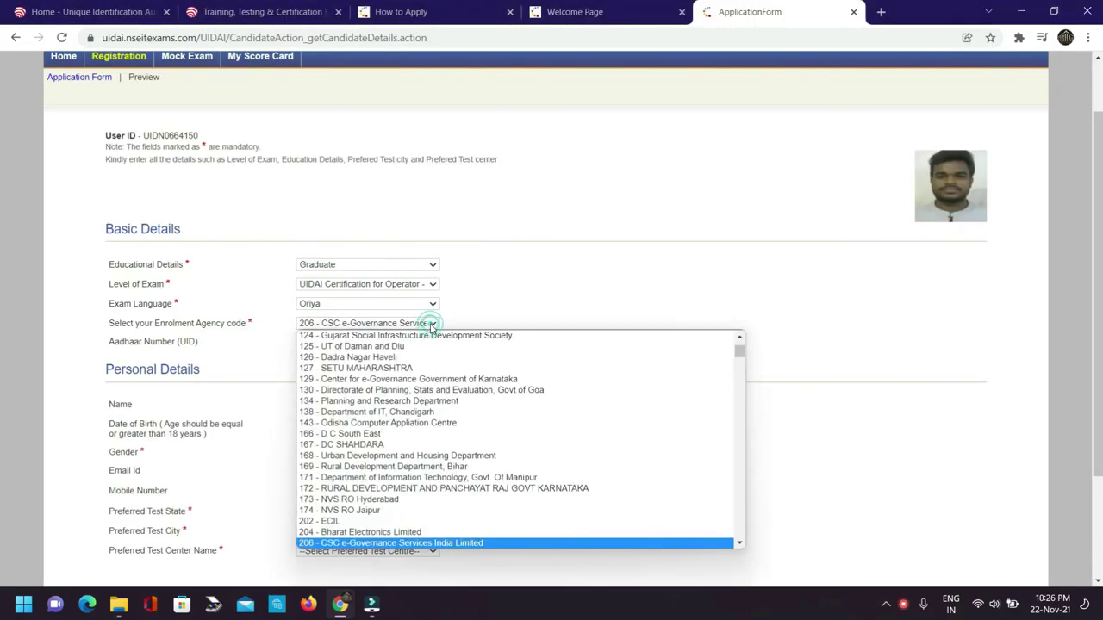
click(428, 544)
scroll(451, 337, down, 1)
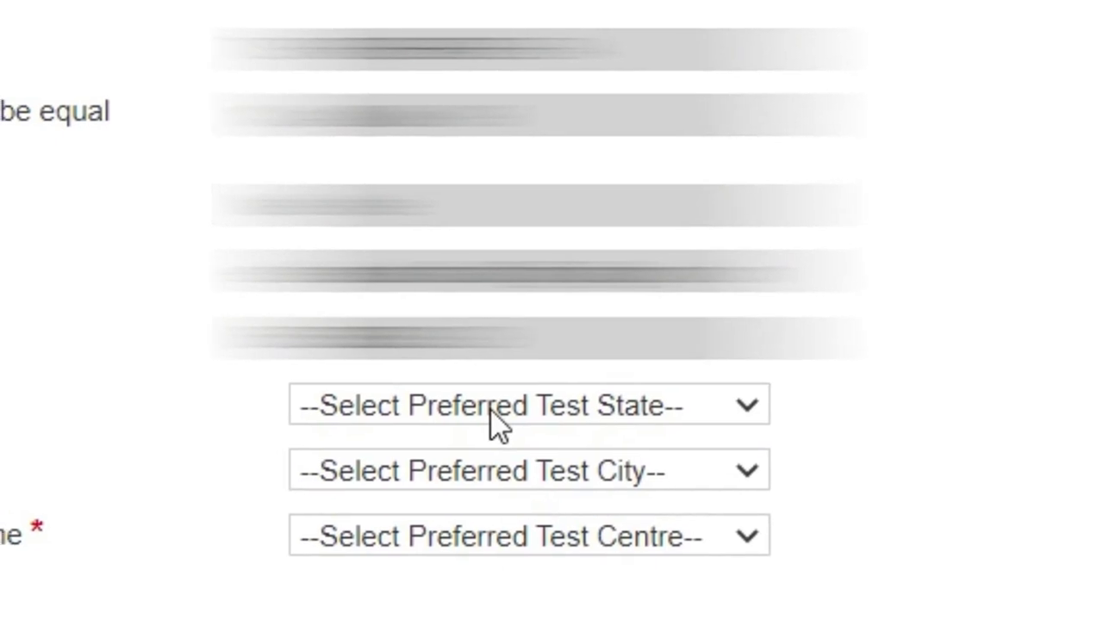
Choose test state Orissa, city Sambalpur, centre NSEIT Limited - Sambalpur, and save the form.
click(491, 411)
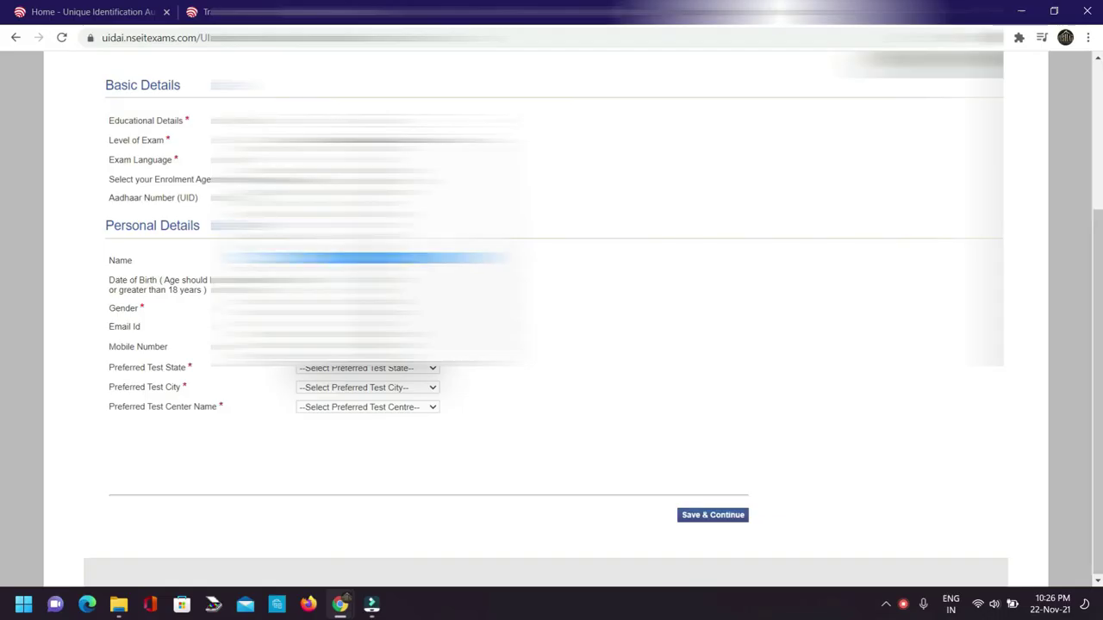
click(362, 258)
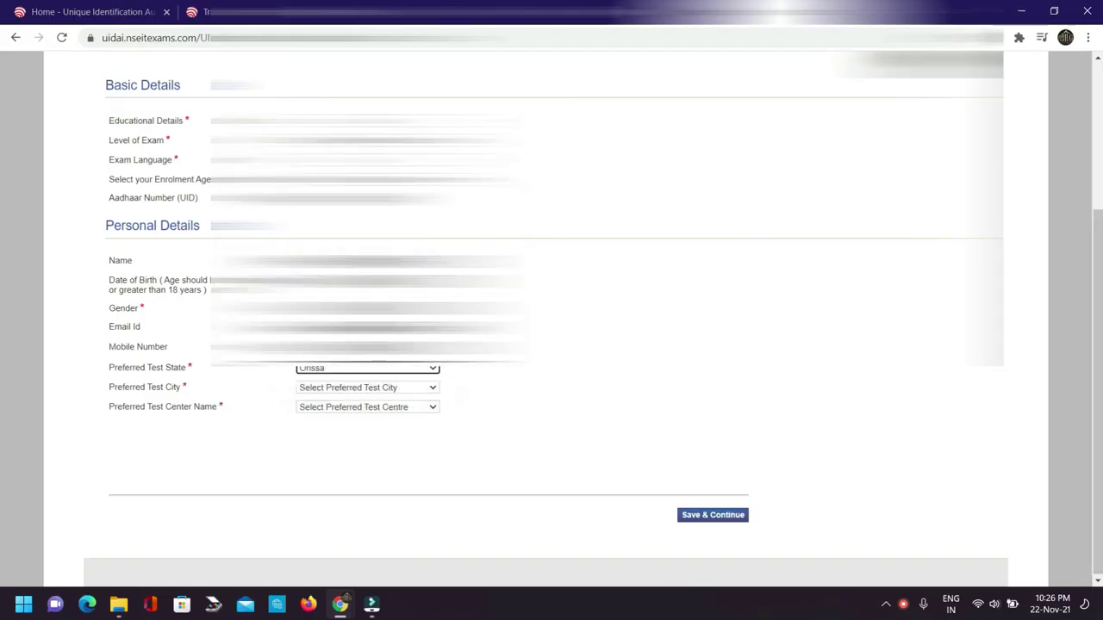
click(388, 389)
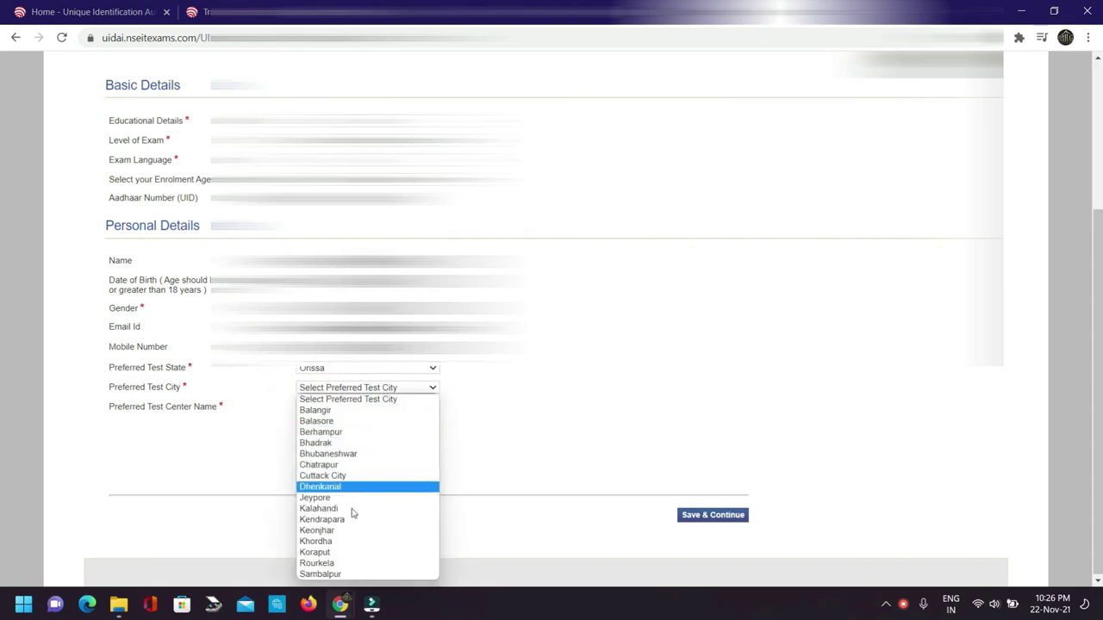
click(348, 575)
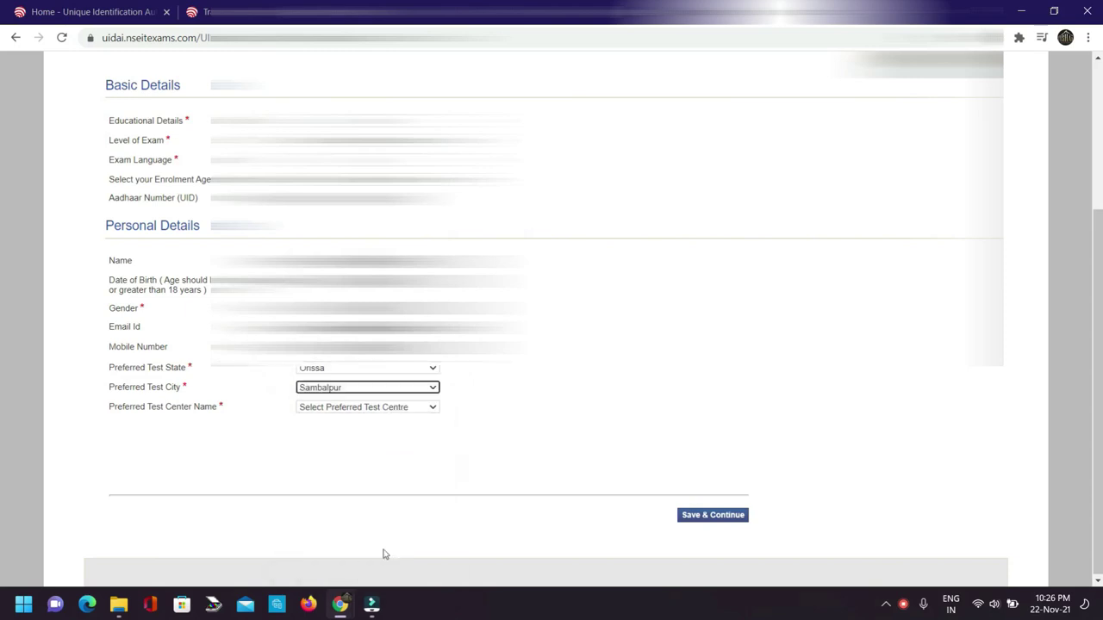
click(431, 409)
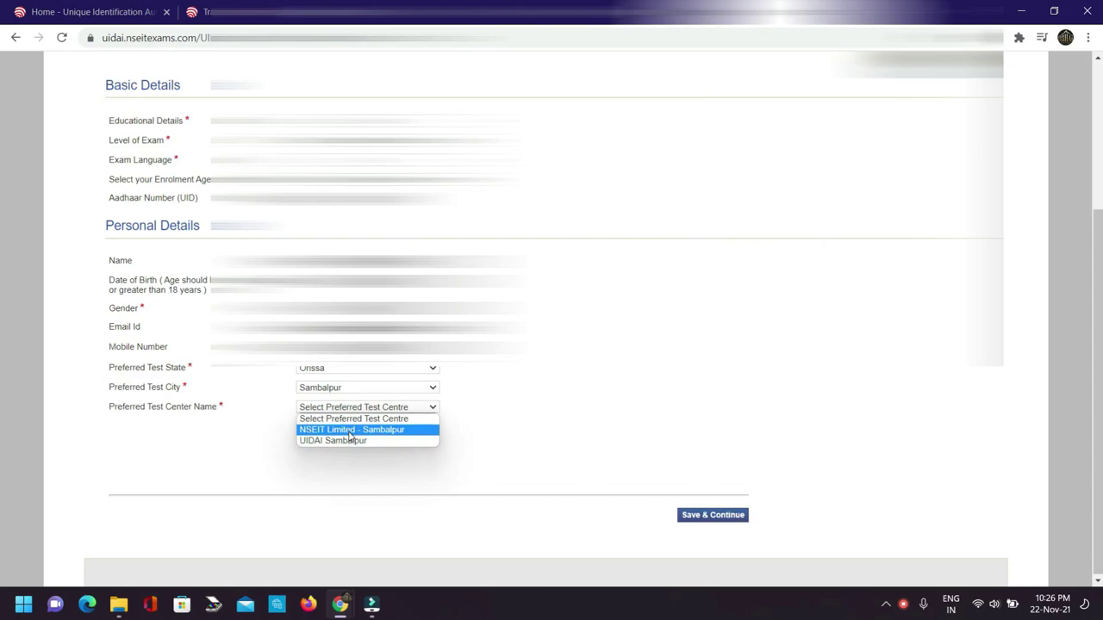
click(350, 434)
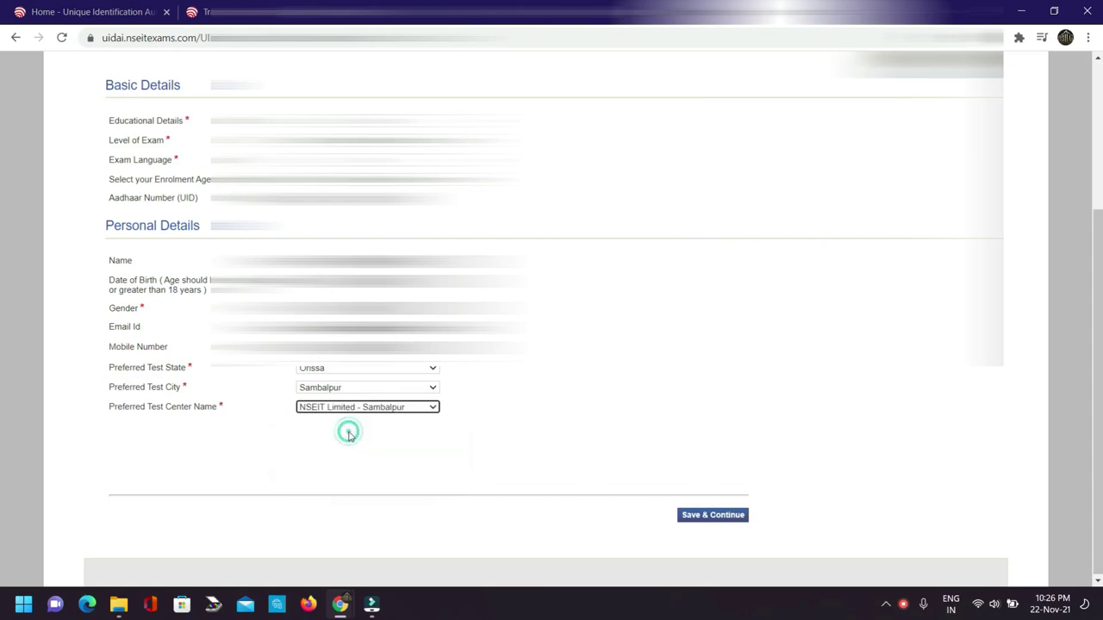
click(701, 517)
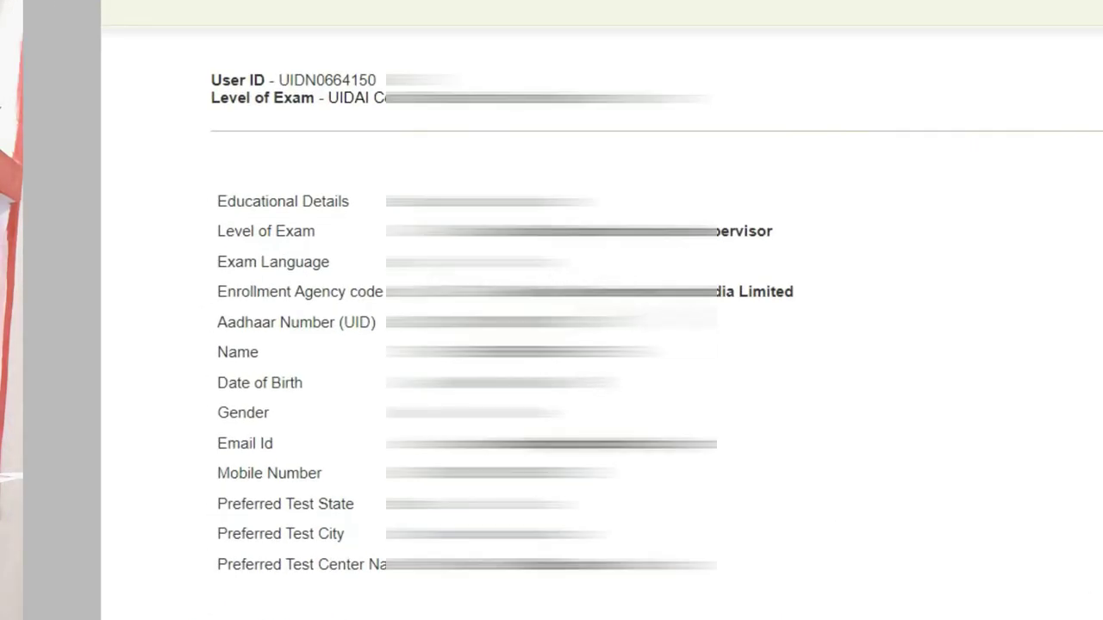
Review the final personal details, accept the declaration, and submit the application form.
scroll(551, 345, down, 2)
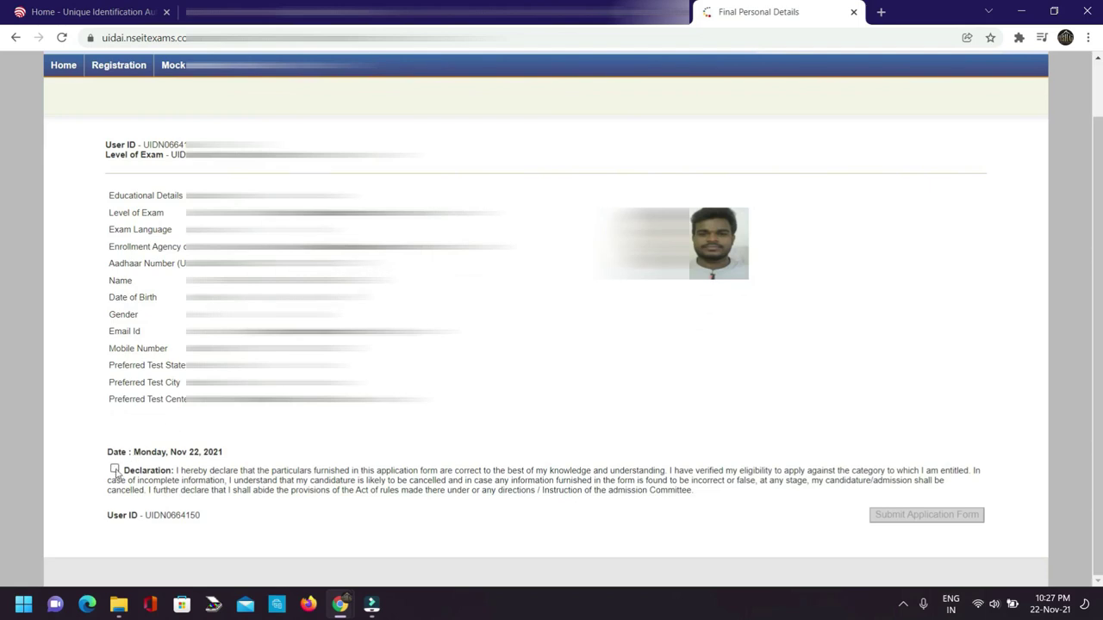
click(115, 469)
click(891, 516)
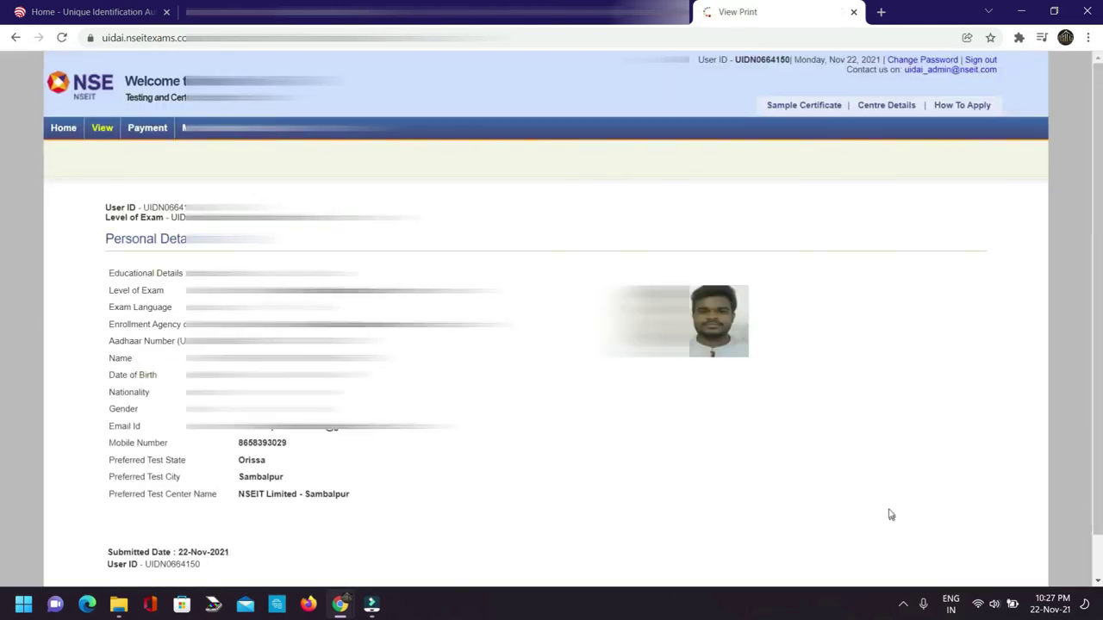
scroll(552, 319, down, 1)
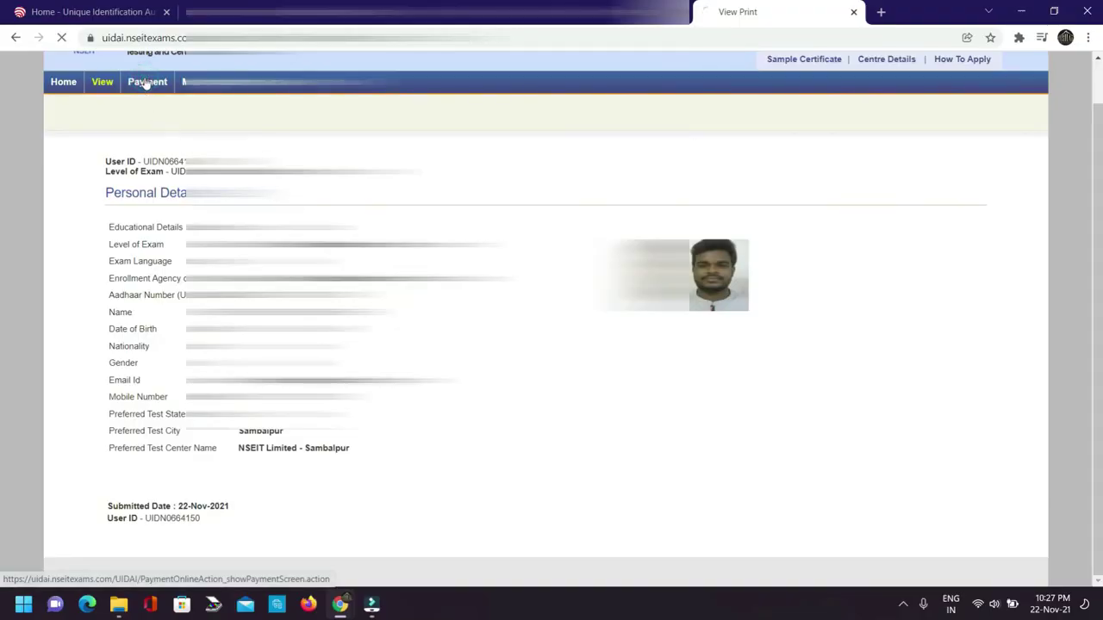
Go to the exam fee Payment page with Online as the payment mode.
click(147, 82)
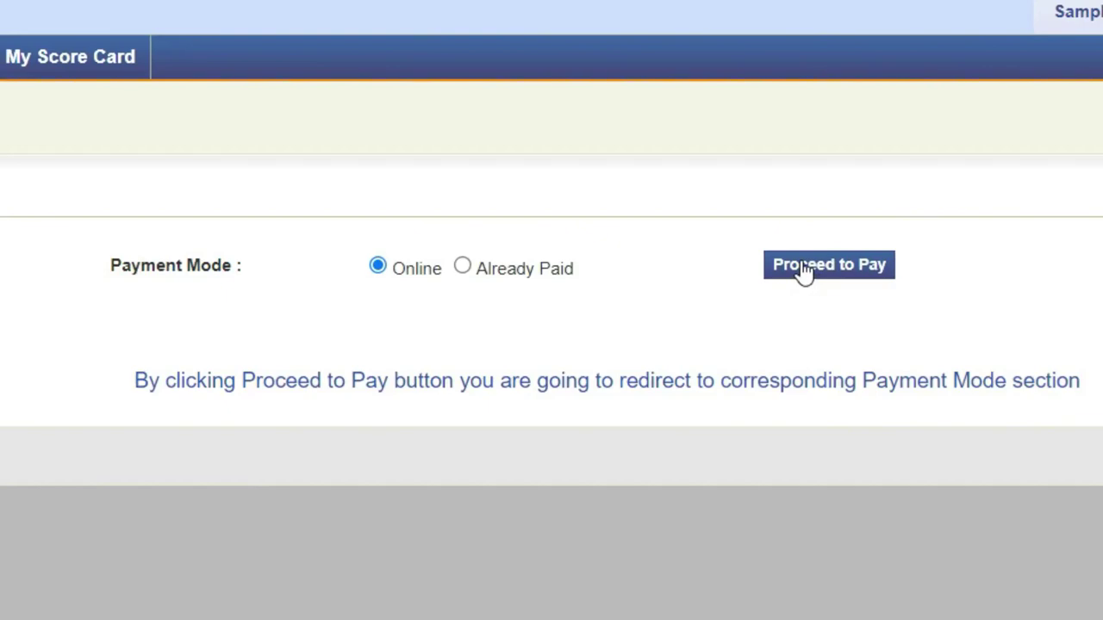
Proceed to pay the fee online and send a BHIM UPI request to the candidate's UPI ID.
click(804, 270)
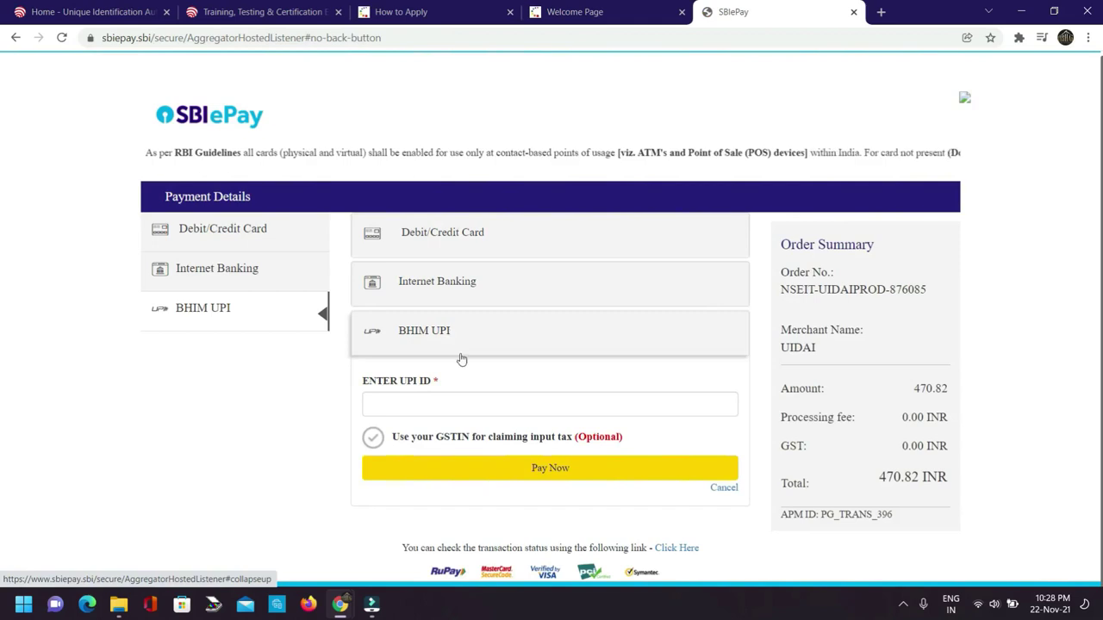
click(405, 402)
click(555, 470)
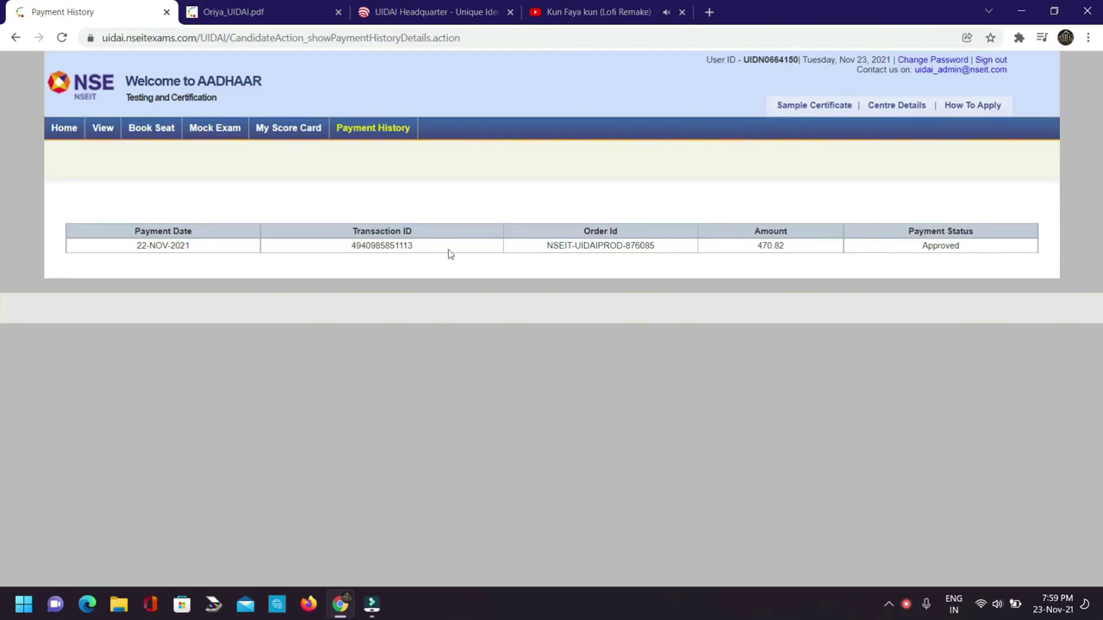
Highlight the Approved 470.82 payment record dated 22-NOV-2021 in Payment History.
drag(140, 244, 974, 250)
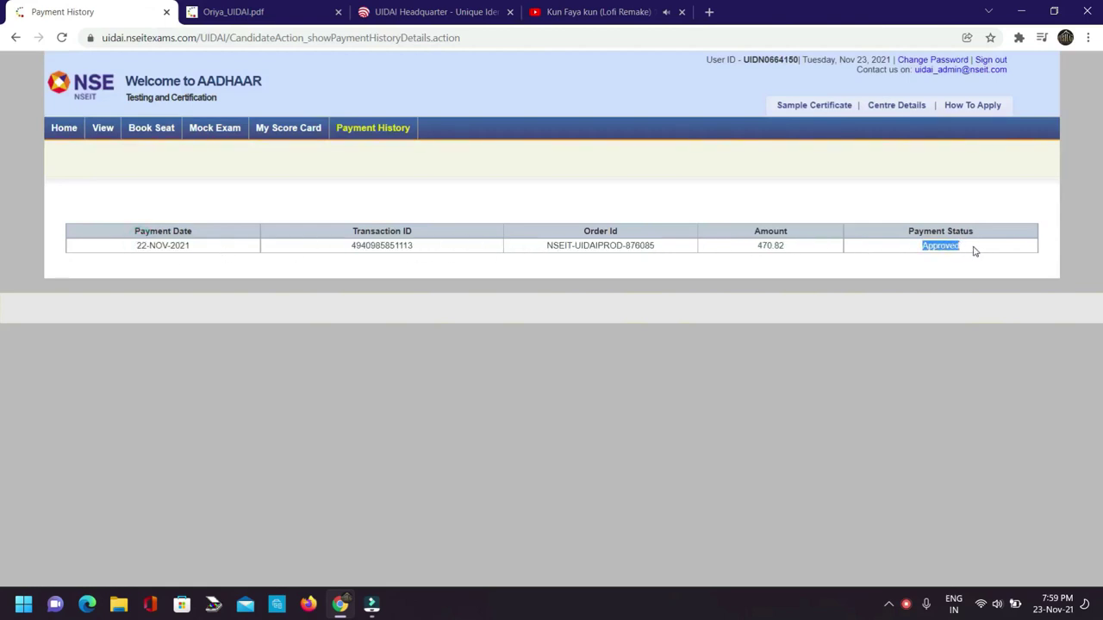
Go to the Book Seat page and review the test name, test city and Sambalpur centre address.
click(146, 133)
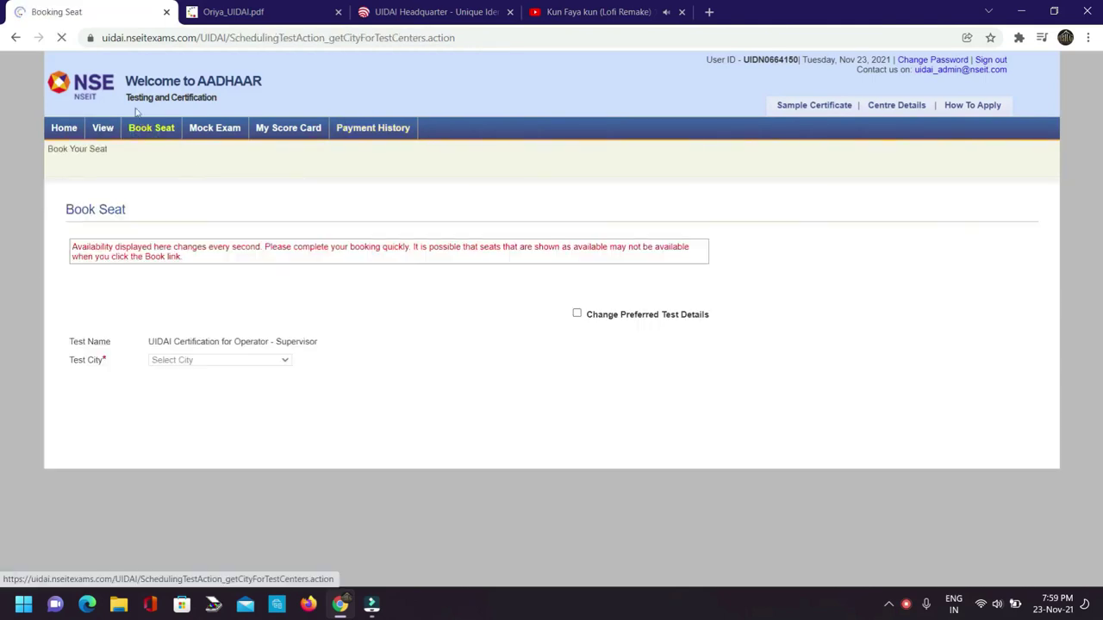
drag(137, 207, 56, 213)
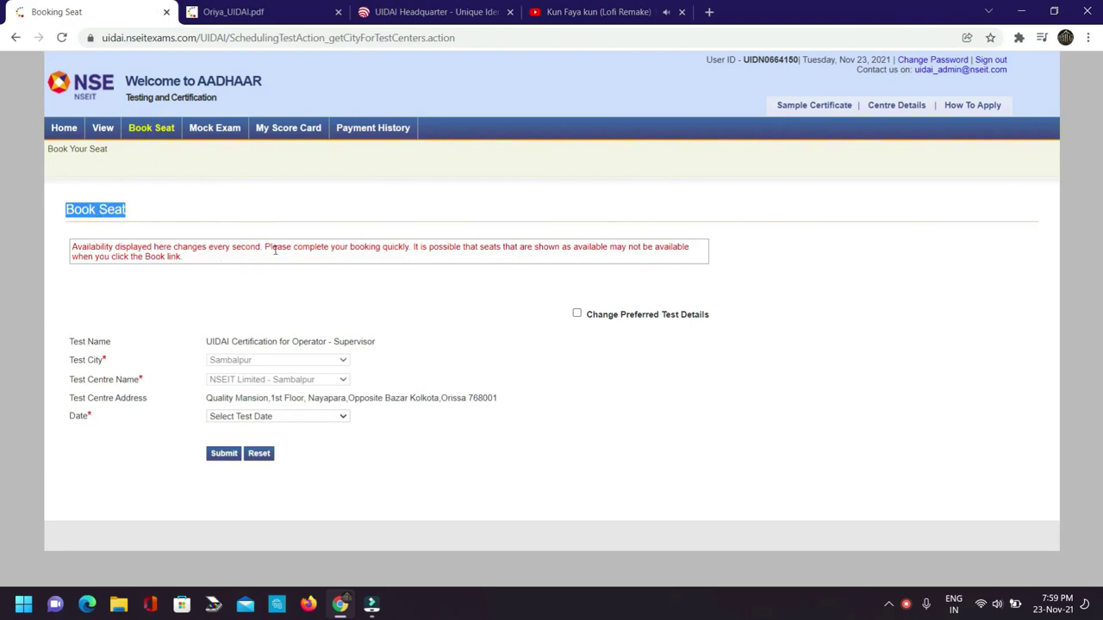
click(205, 338)
drag(204, 338, 376, 342)
click(375, 342)
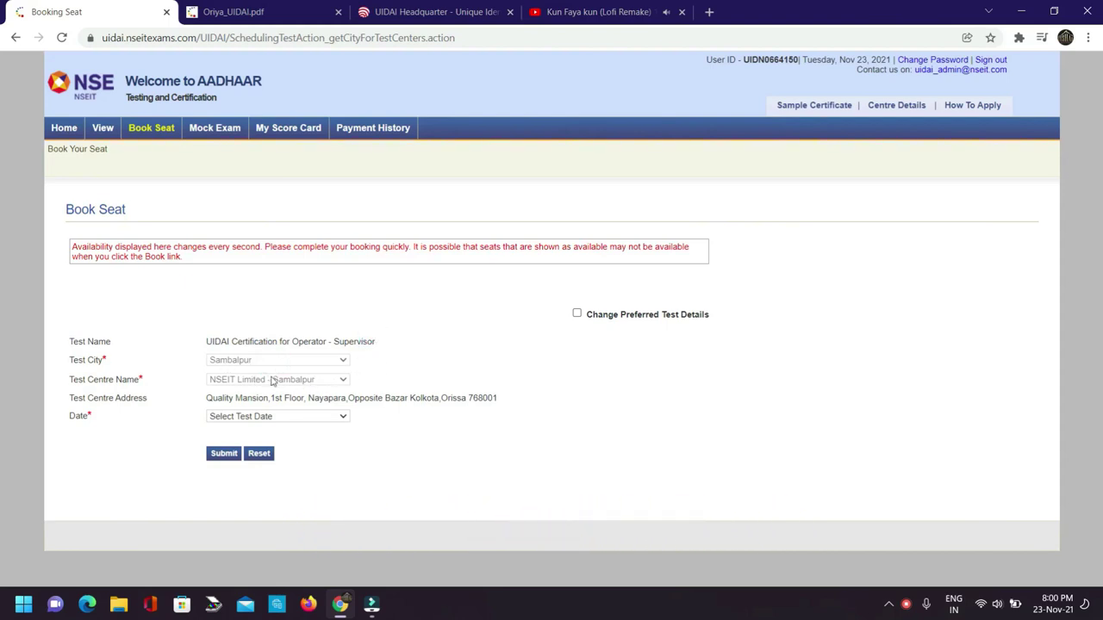
drag(213, 402, 496, 402)
click(529, 408)
Search for seats on 29-NOV-2021 and confirm no slots are available.
click(323, 423)
click(306, 440)
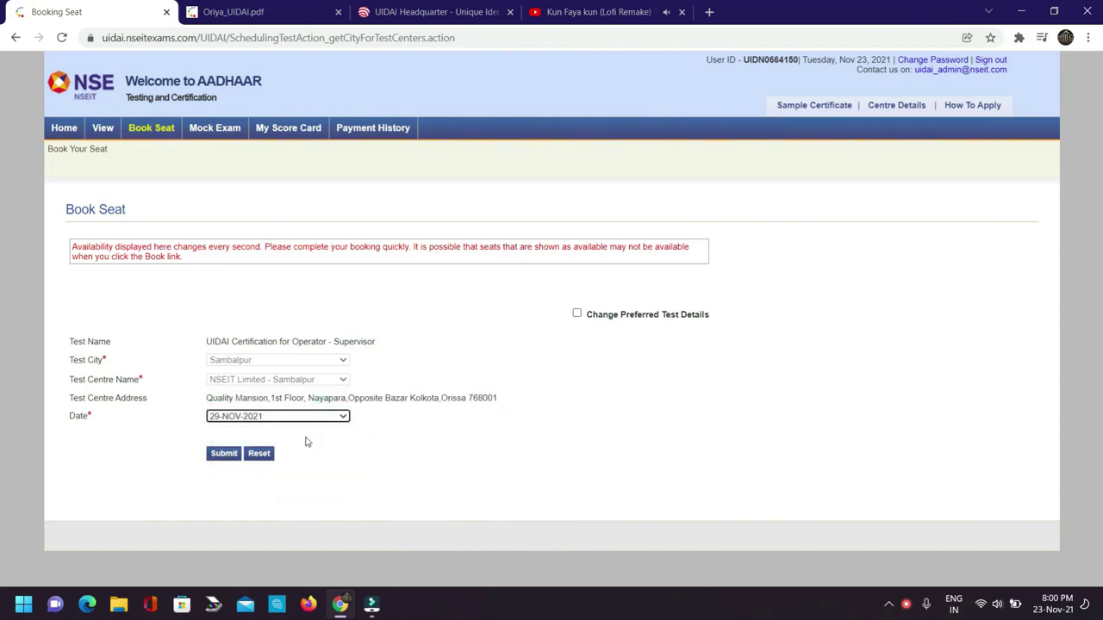
click(233, 457)
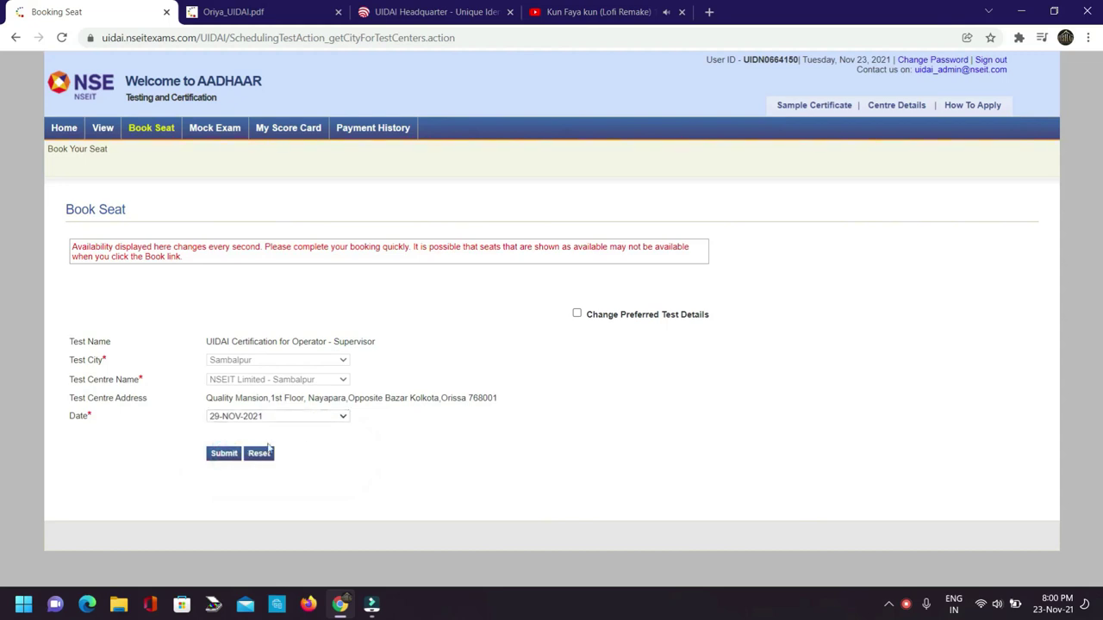
drag(302, 490, 491, 498)
click(463, 476)
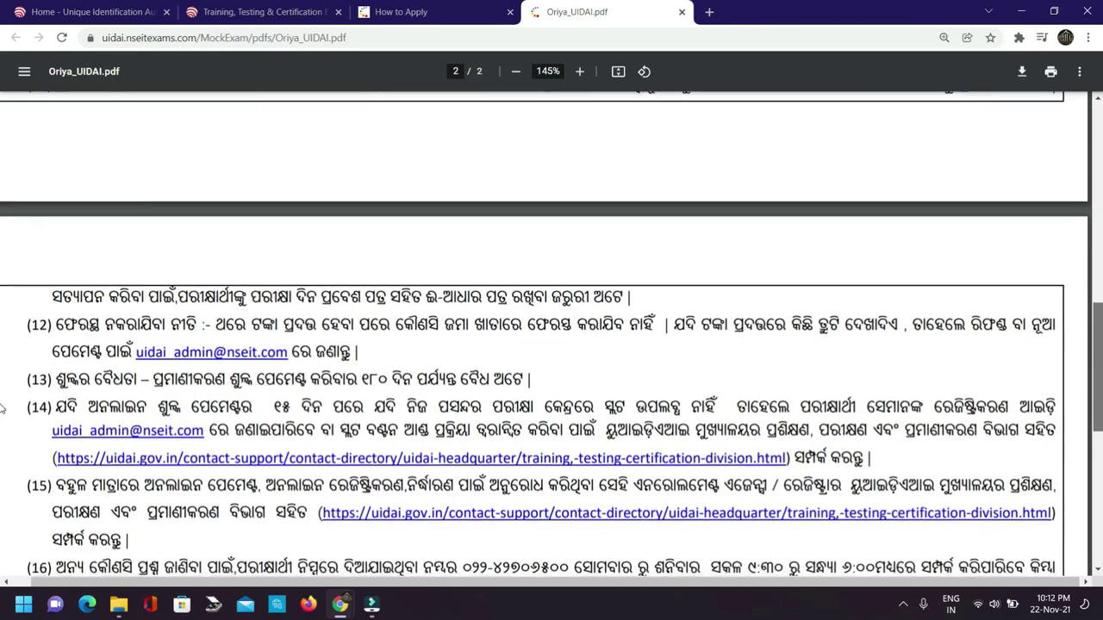
scroll(1, 413, up, 1)
scroll(2, 413, down, 2)
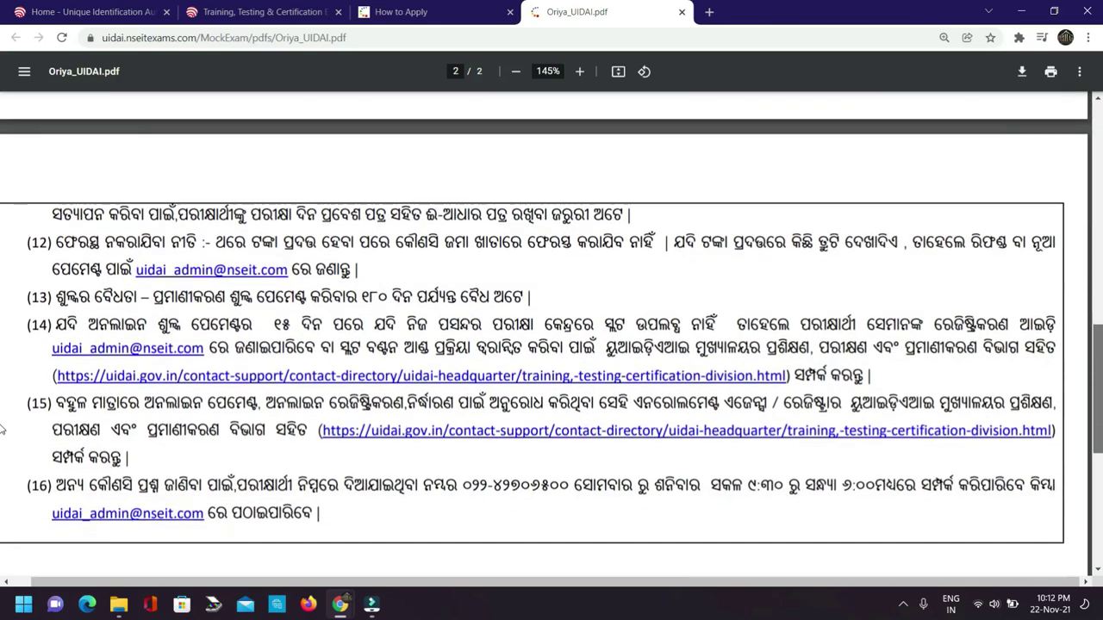
scroll(2, 434, down, 1)
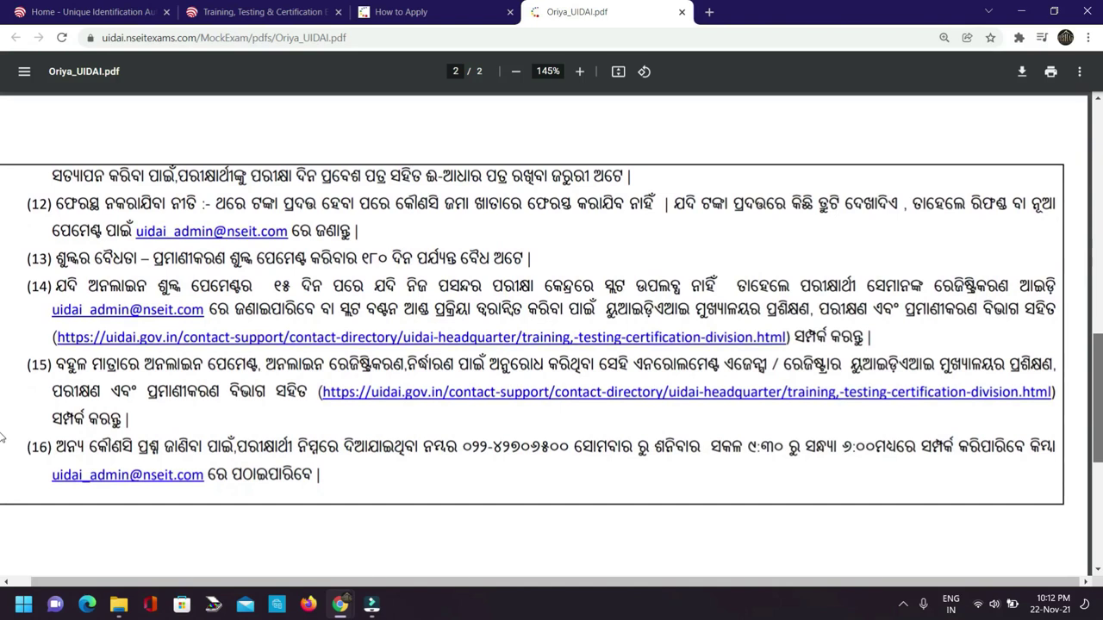
scroll(2, 438, down, 1)
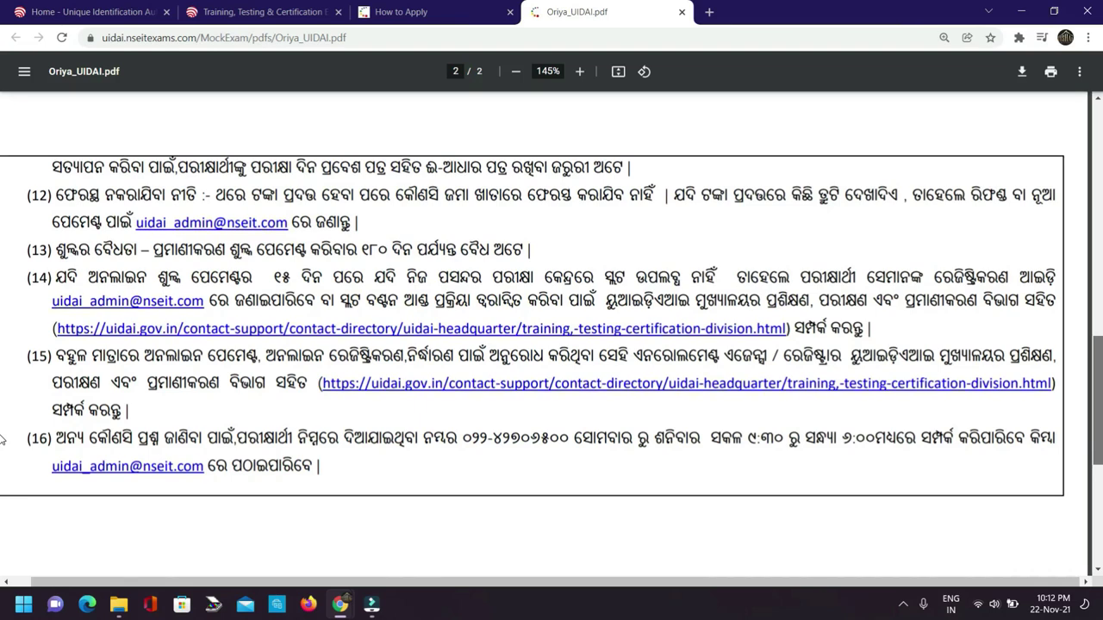
scroll(2, 440, down, 1)
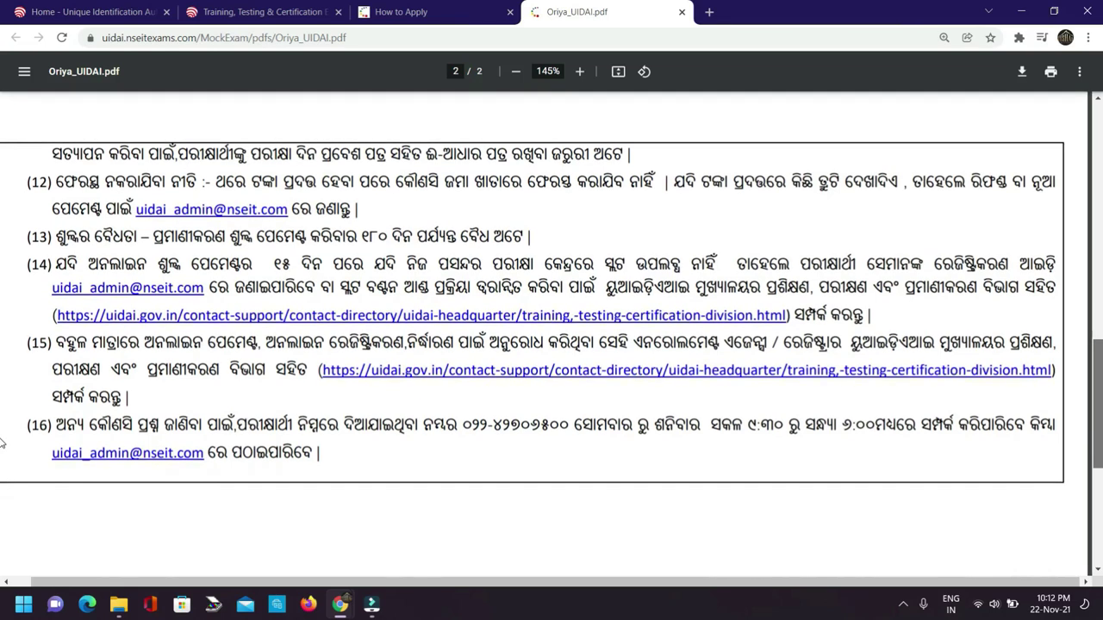
scroll(2, 441, down, 2)
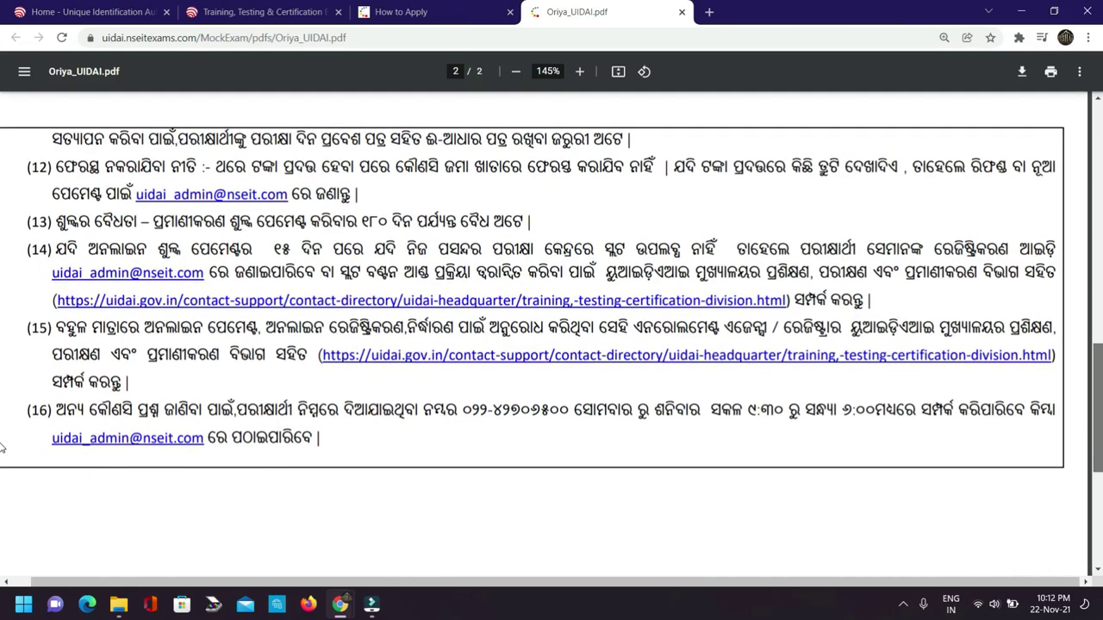
scroll(2, 446, down, 1)
scroll(1, 450, down, 2)
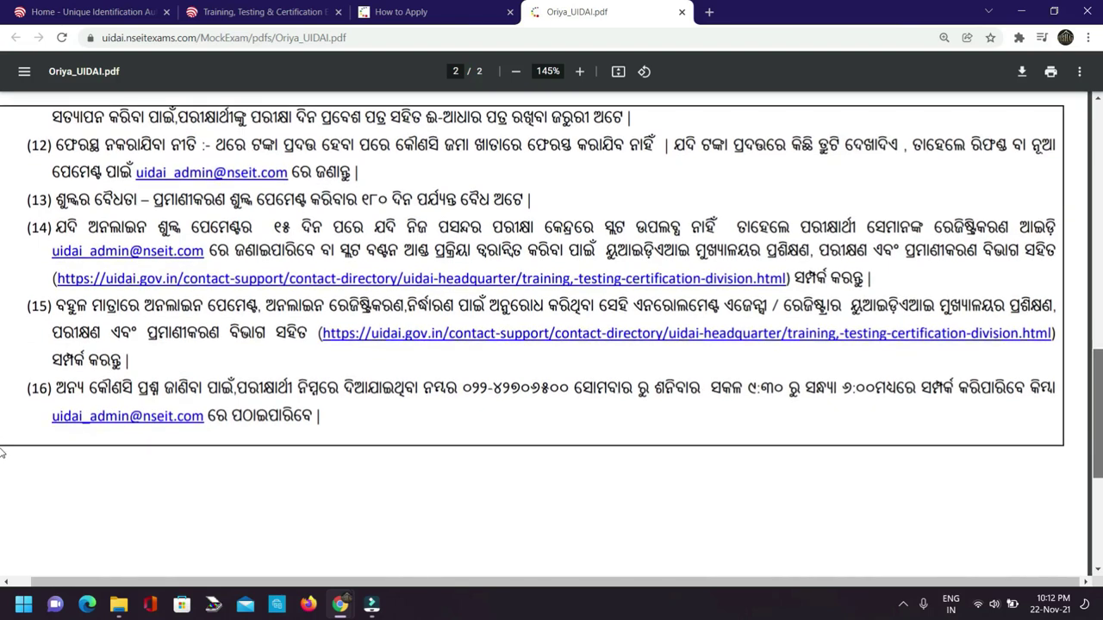
scroll(2, 452, down, 1)
scroll(1, 452, down, 3)
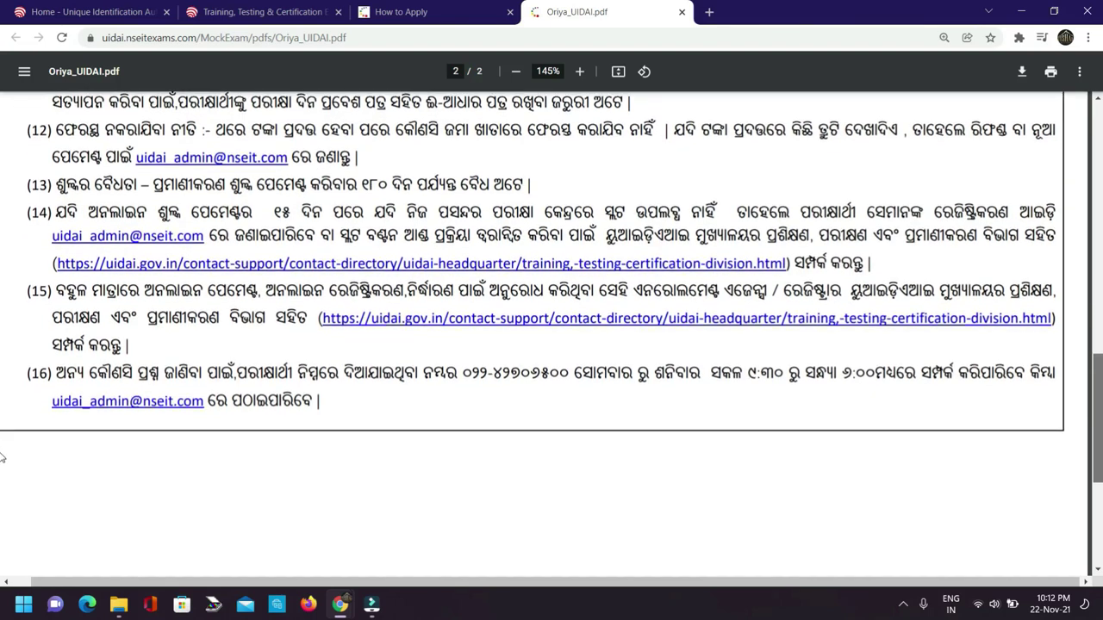
scroll(2, 459, down, 1)
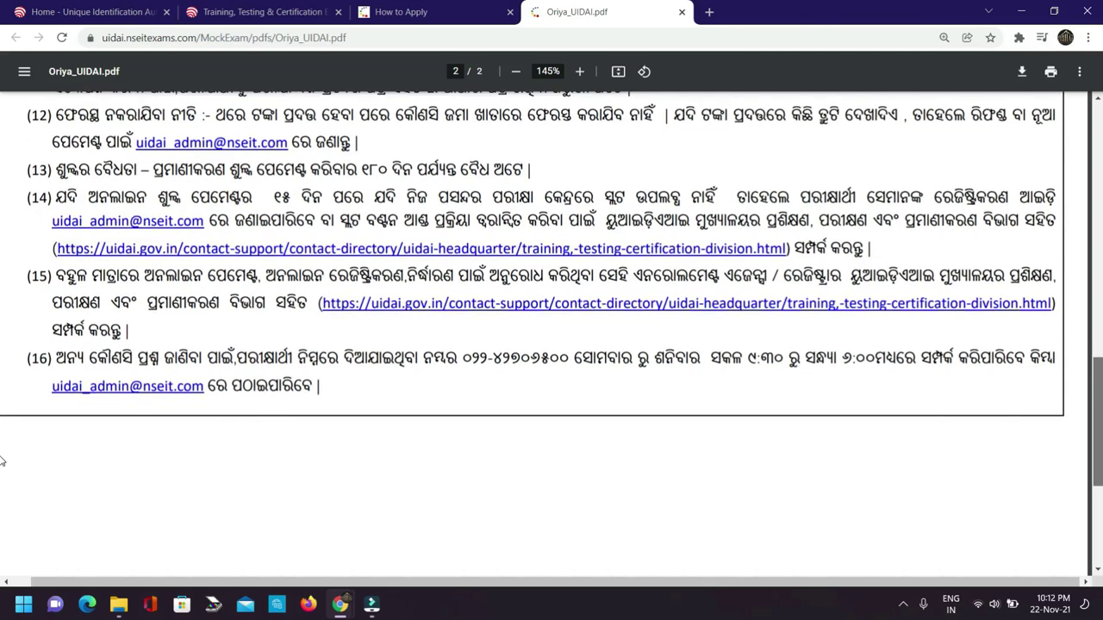
scroll(1, 463, down, 3)
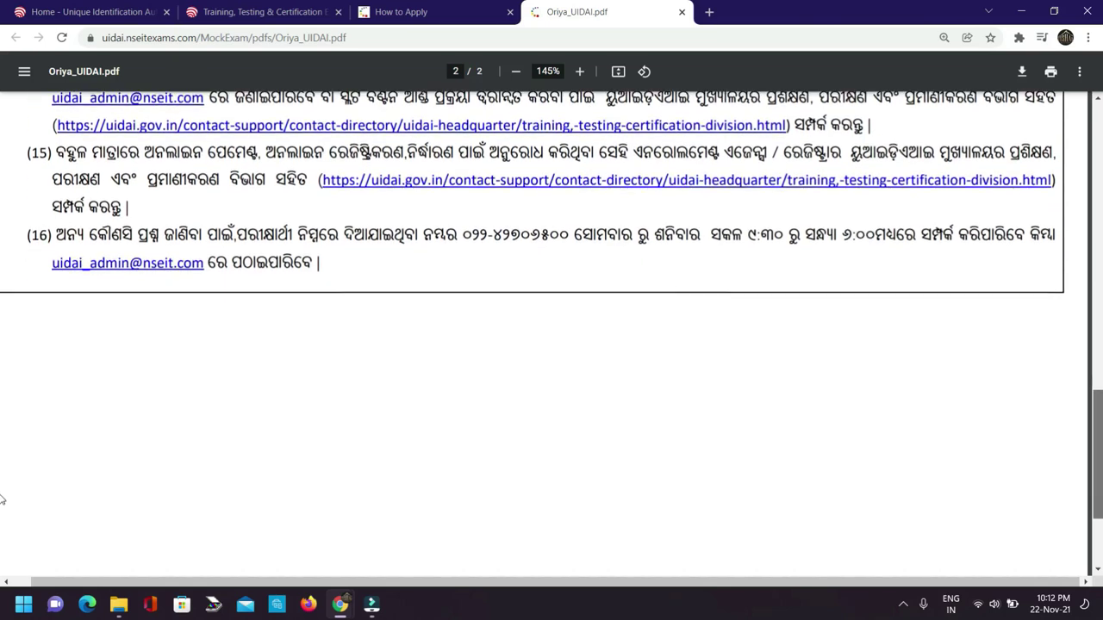
scroll(2, 511, down, 3)
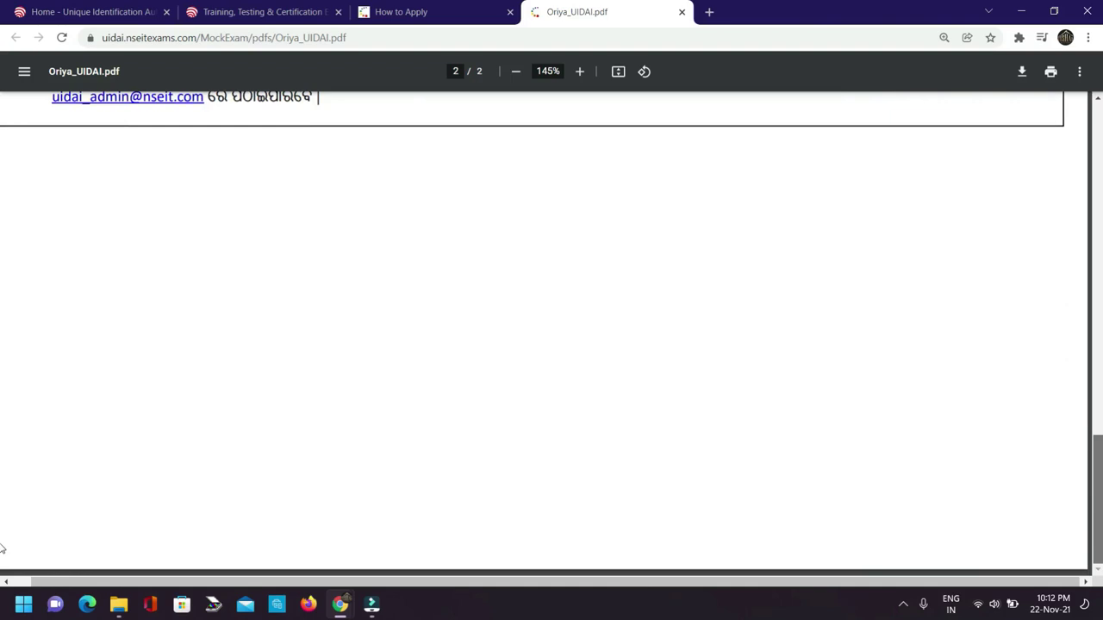
scroll(2, 510, up, 8)
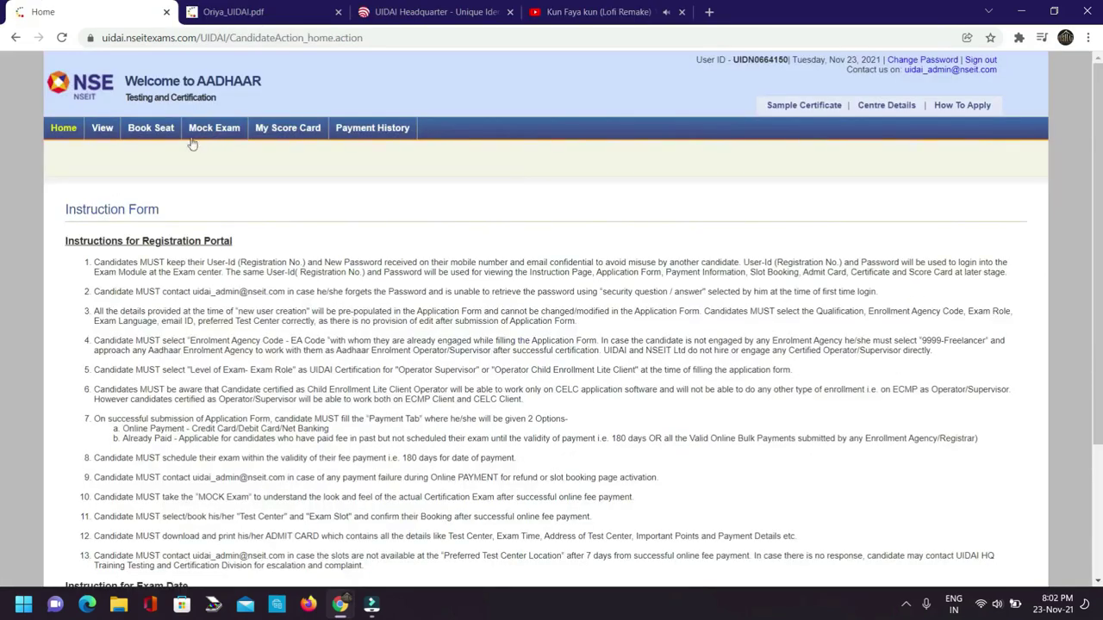
Go to the Mock Exam page and review the new test structure, duration and per-topic question counts.
click(201, 129)
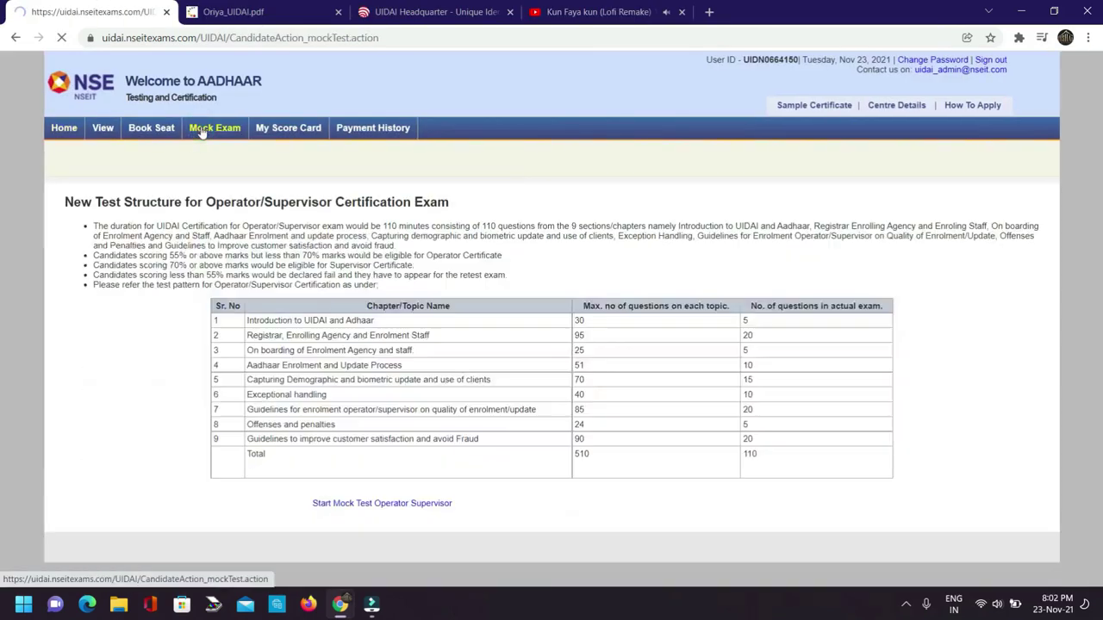
drag(71, 203, 450, 202)
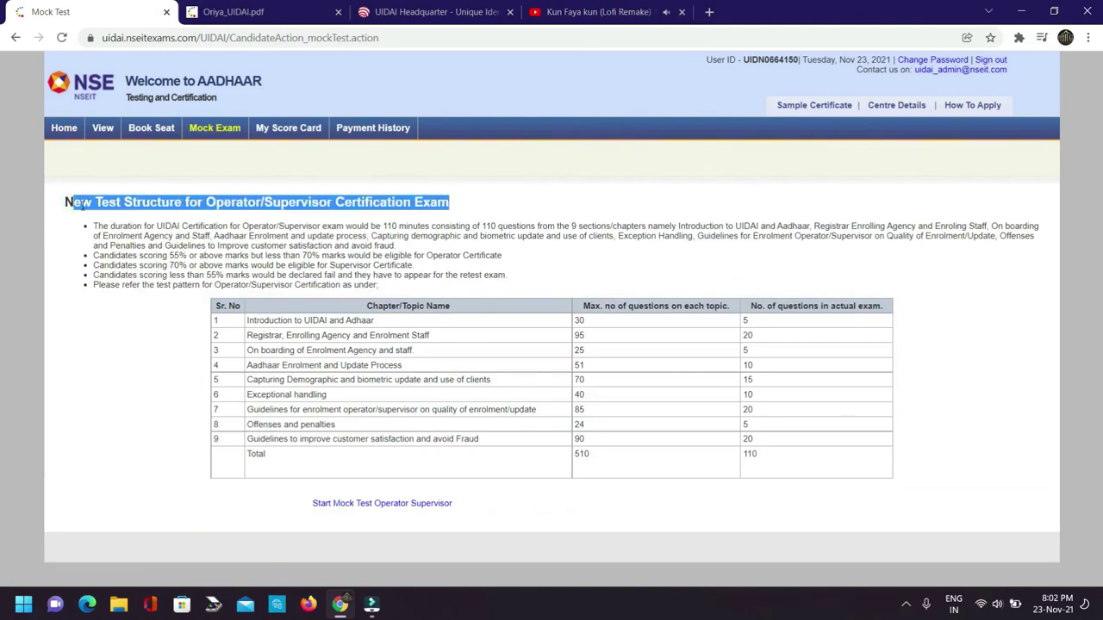
drag(95, 224, 181, 226)
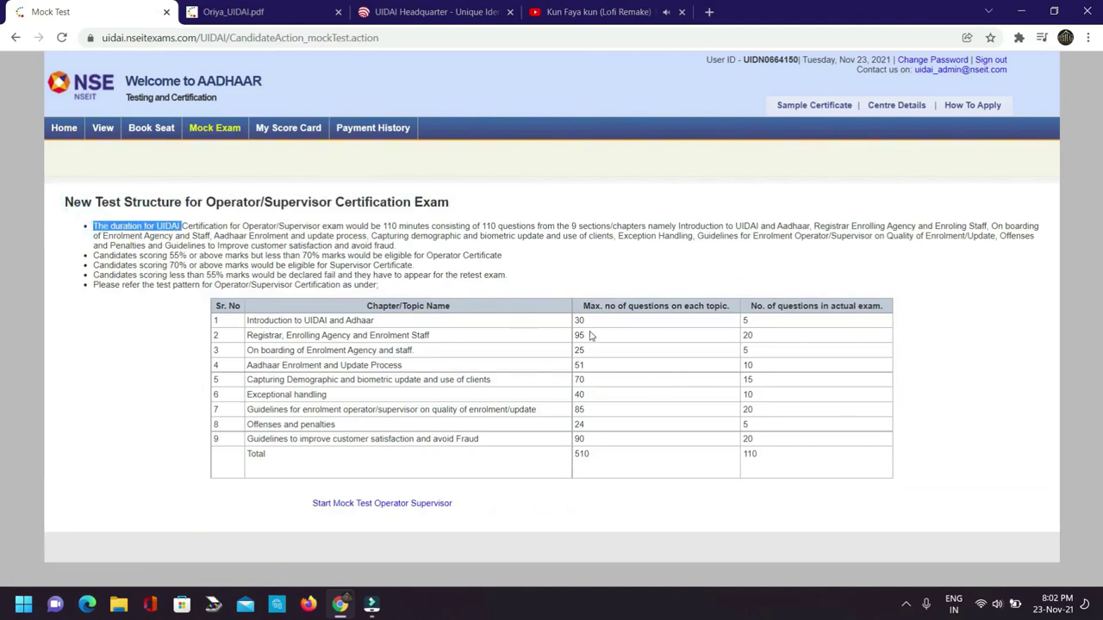
drag(584, 303, 738, 307)
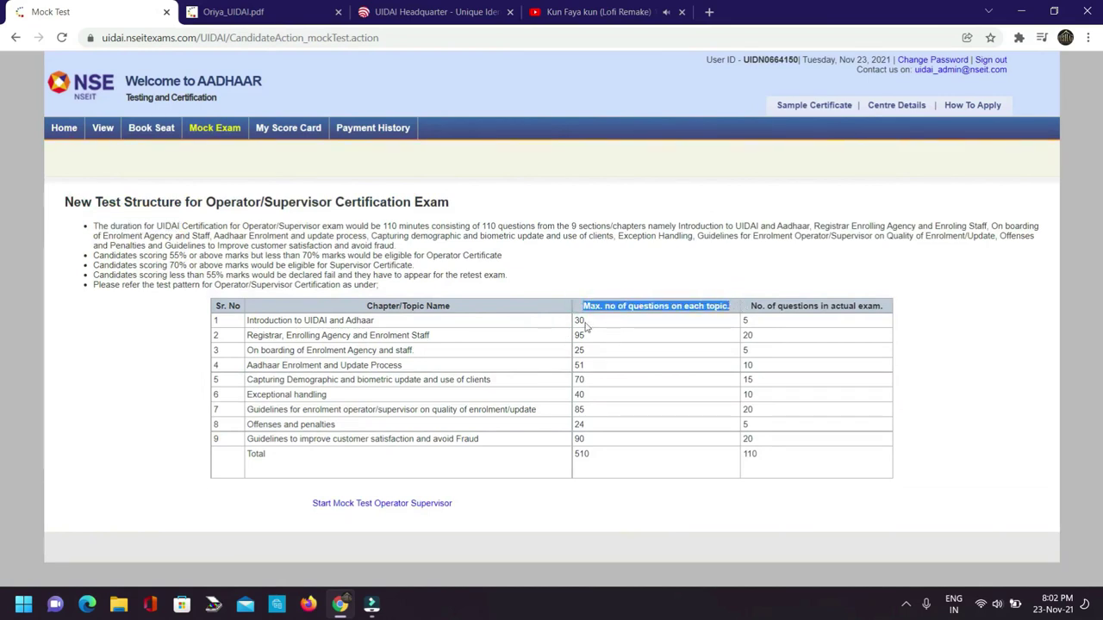
drag(598, 456, 570, 461)
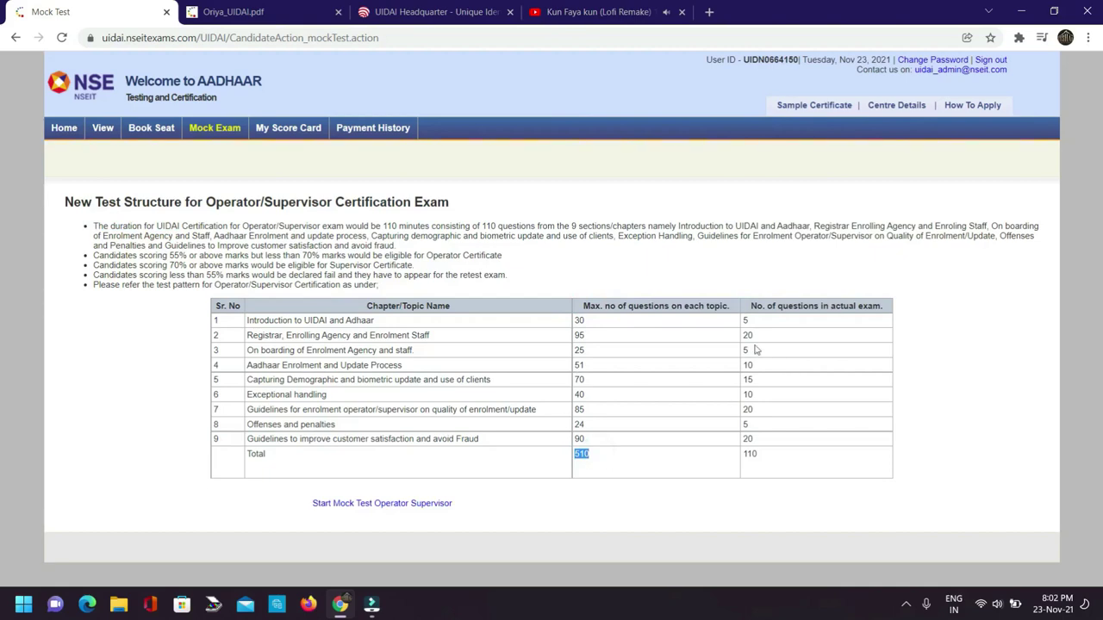
Review the passing thresholds: 55% for Operator and 70% for Supervisor certificates.
ctrl+scroll(750, 330, up, 5)
drag(121, 279, 998, 288)
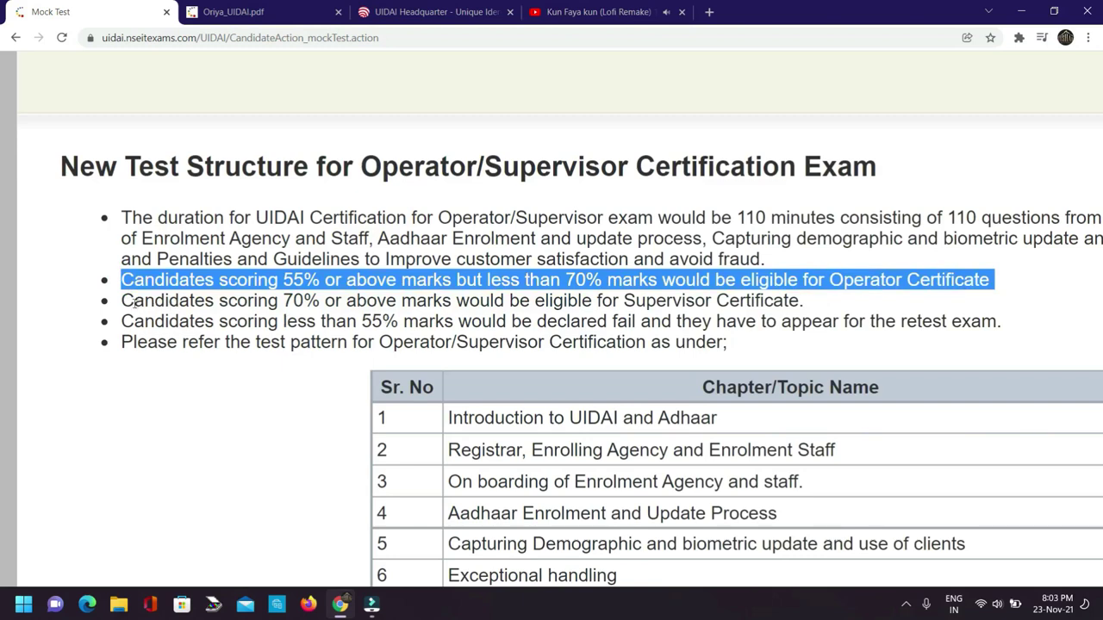
drag(125, 300, 810, 296)
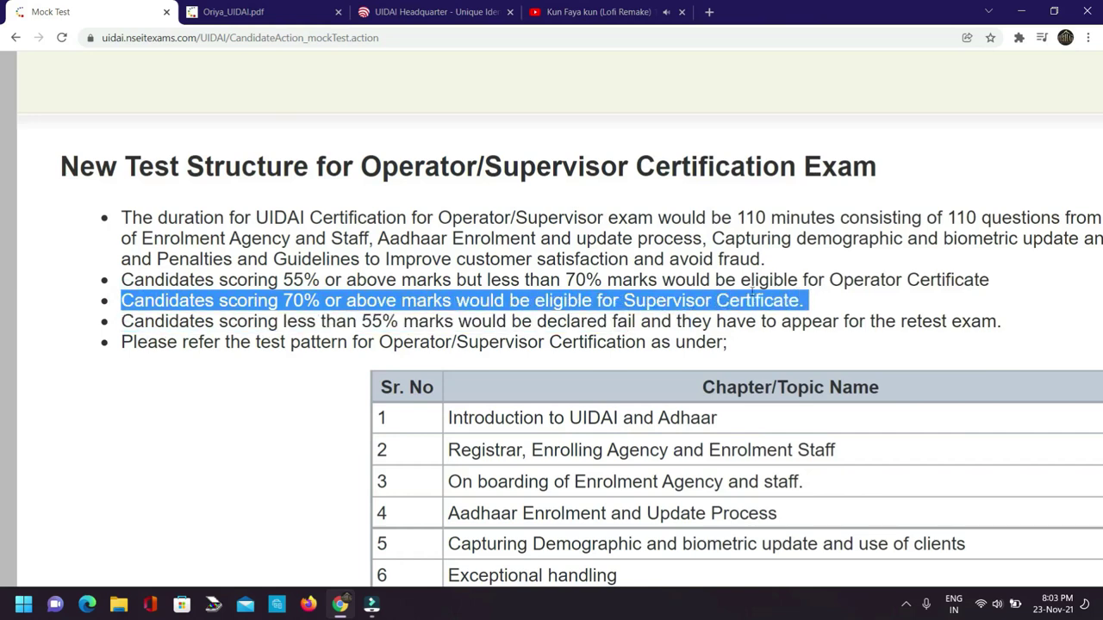